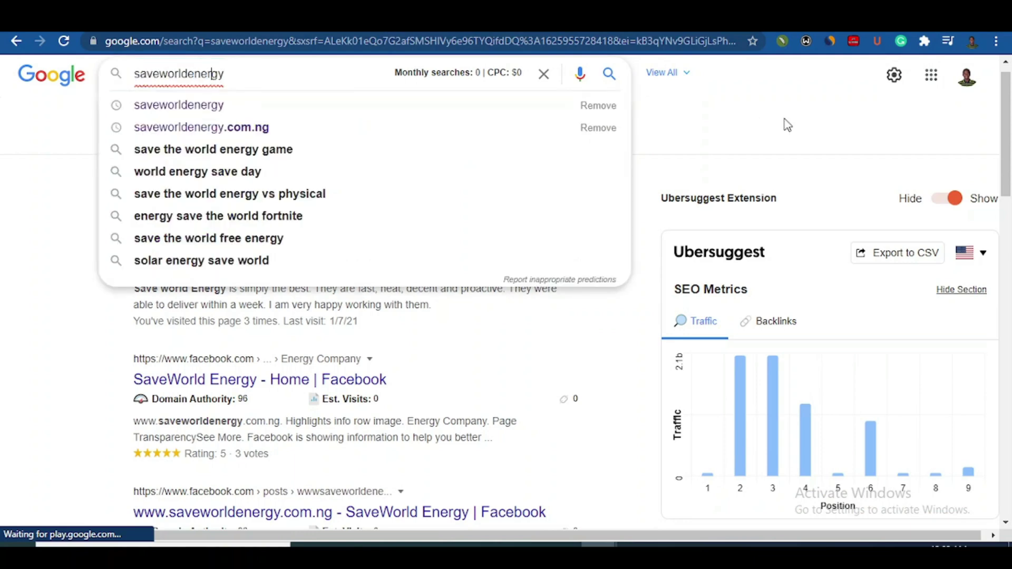
Step: Examine the Google results for saveworldenergy and the SaveWorld Energy Limited business profile with its photos, map, reviews and contact details
left_click(732, 120)
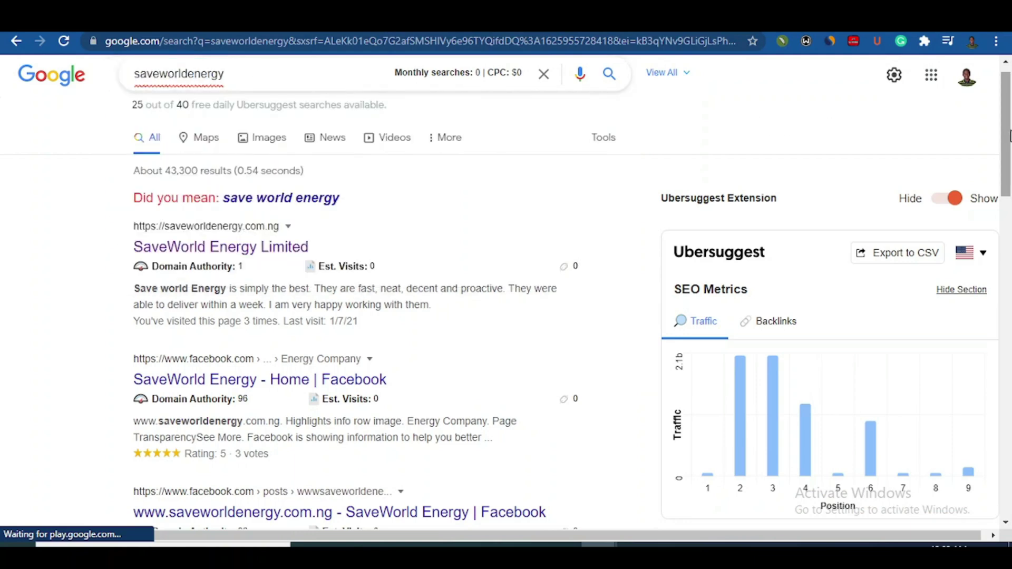
left_click_drag(1010, 136, 1010, 234)
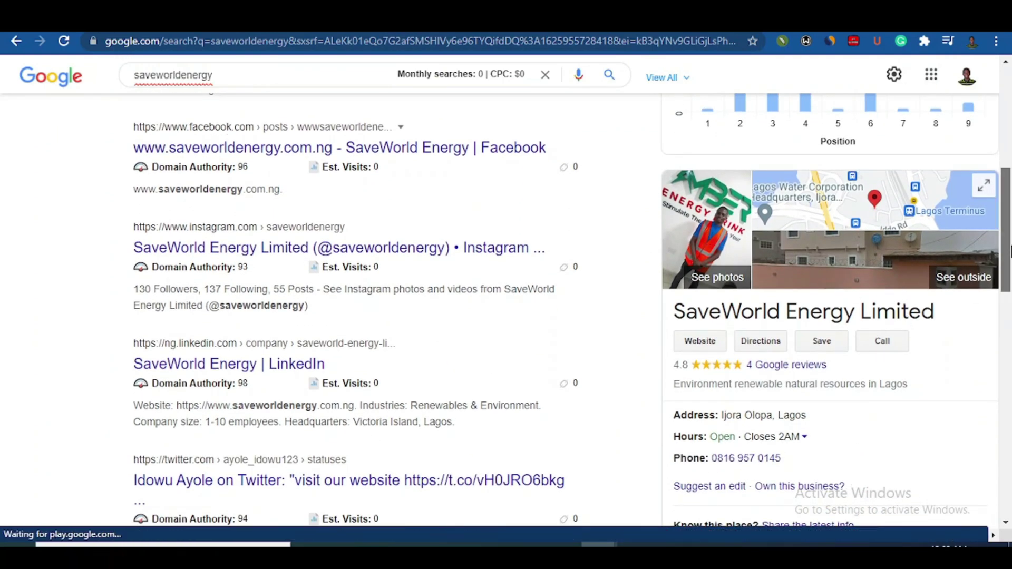
scroll(899, 309, "down", 2)
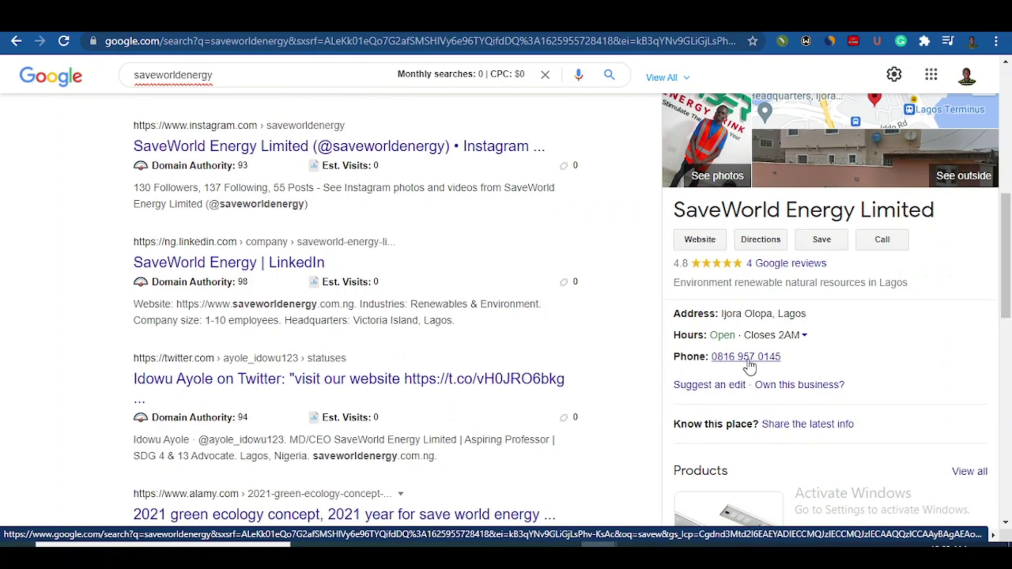
scroll(1010, 253, "up", 3)
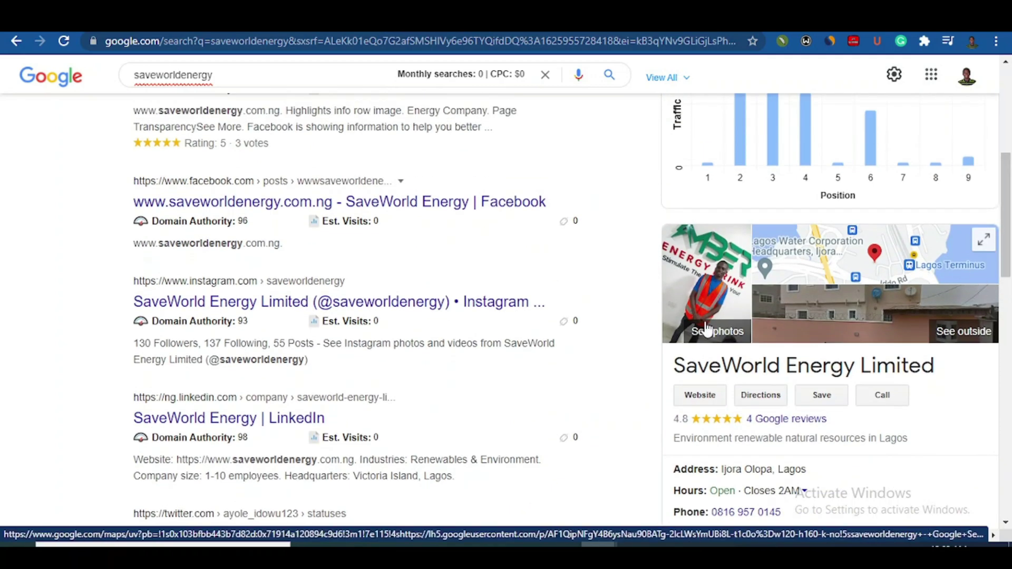
scroll(1010, 236, "down", 1)
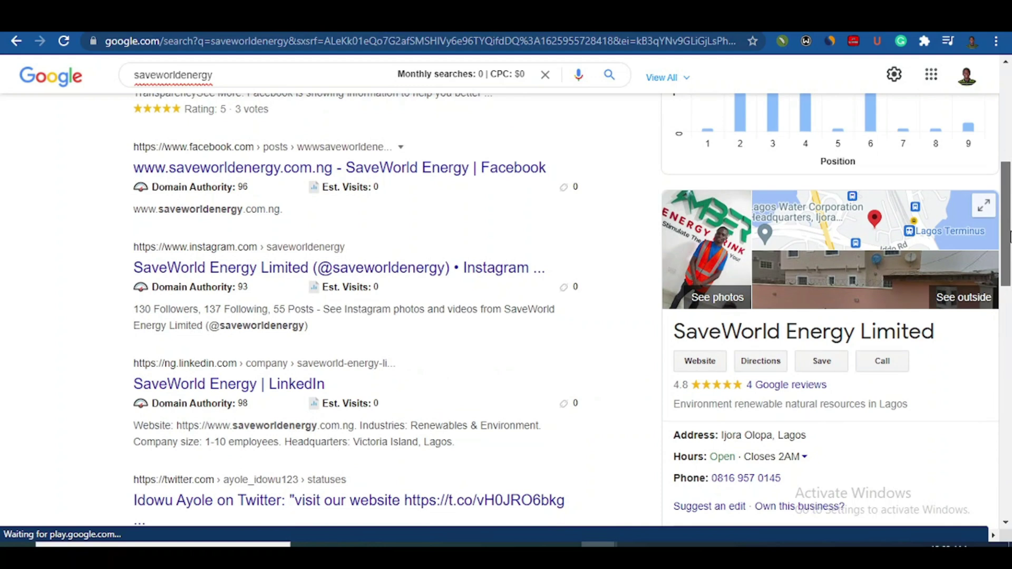
left_click_drag(1010, 236, 1010, 238)
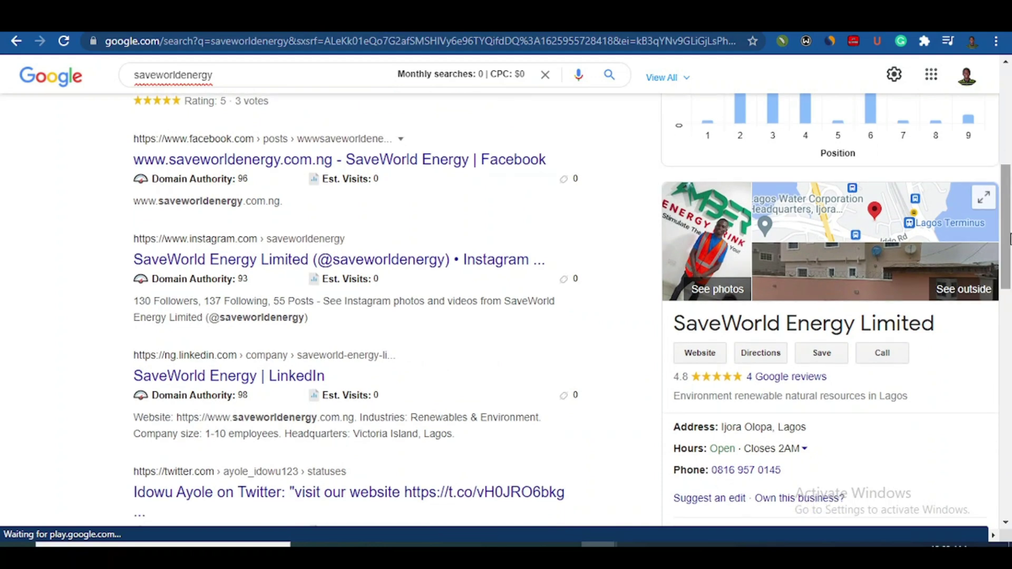
left_click_drag(1009, 238, 1009, 232)
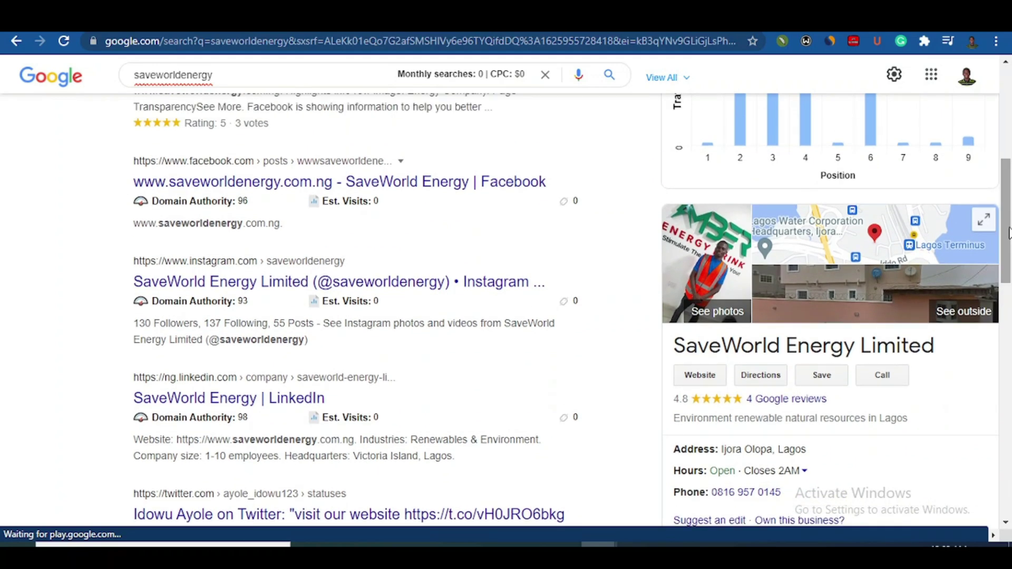
left_click_drag(1010, 232, 1010, 234)
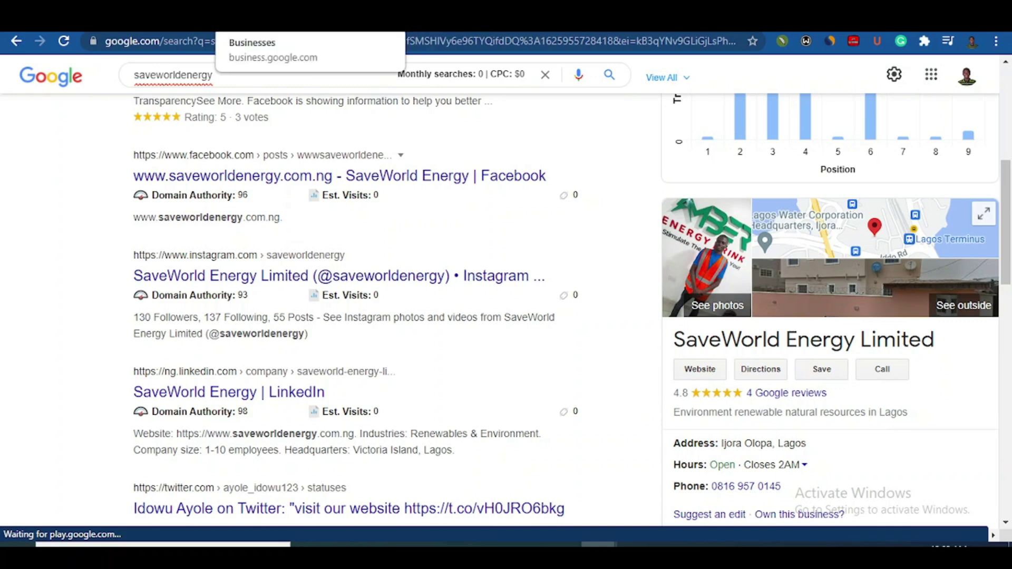
Step: View the businesses list in Google My Business and return to the SaveWorld Energy Limited profile in the Google results
left_click(275, 16)
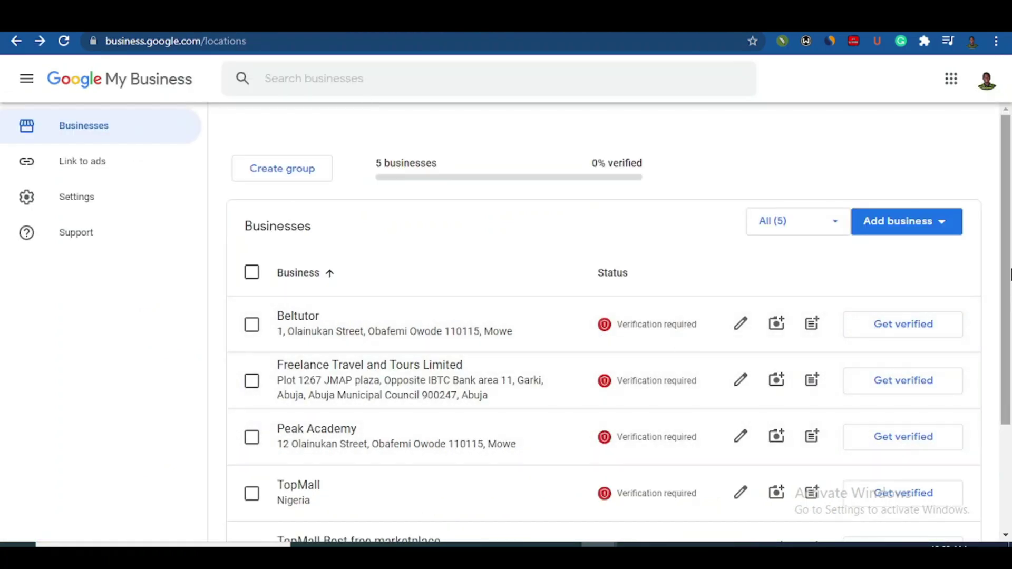
left_click_drag(1006, 263, 1010, 240)
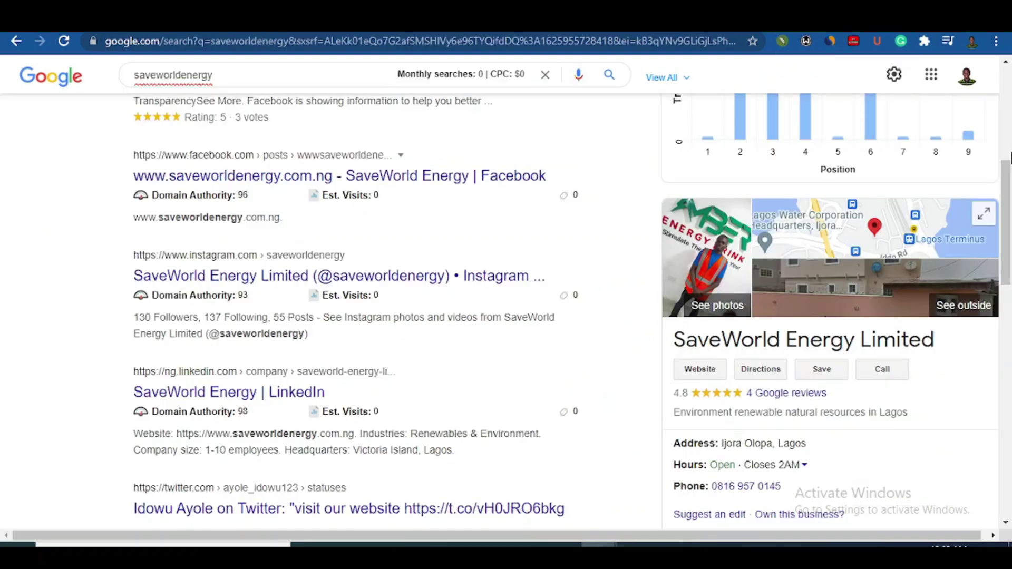
scroll(1009, 195, "down", 1)
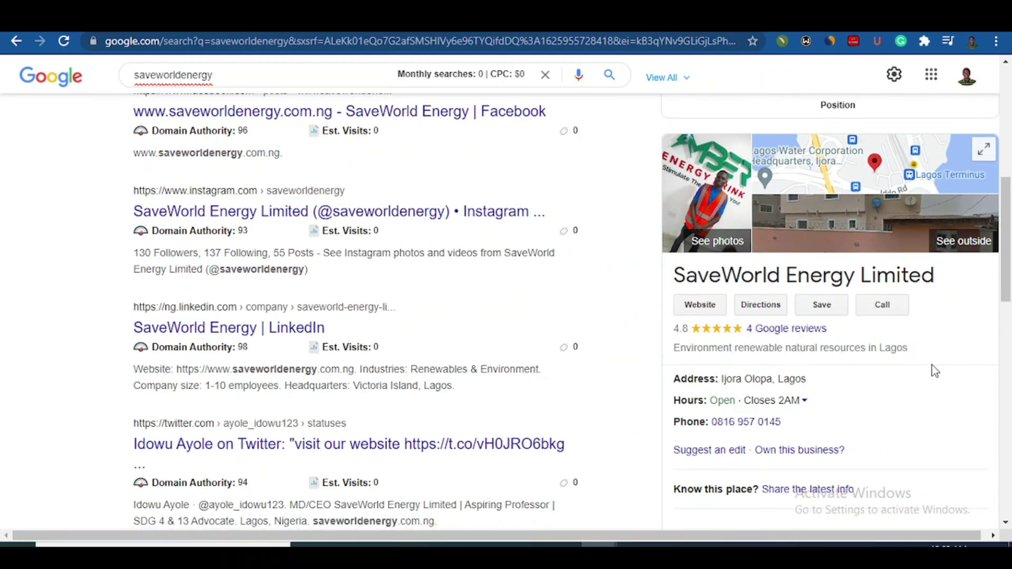
left_click_drag(1010, 248, 1010, 243)
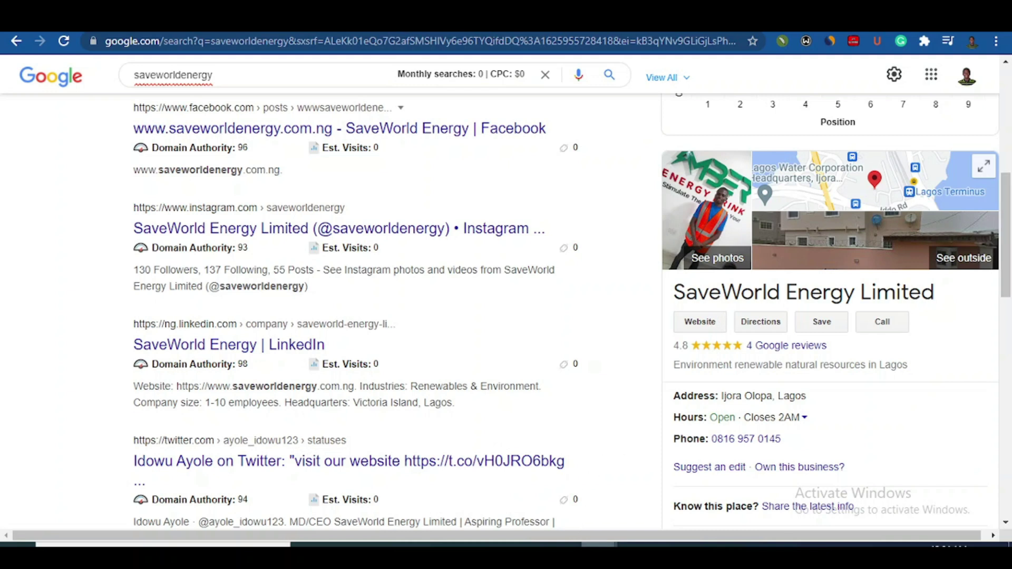
Step: Switch to the YouTube channel in the incognito window, look through its uploaded videos, and return to the Google results
mouse_move(598, 546)
left_click(692, 493)
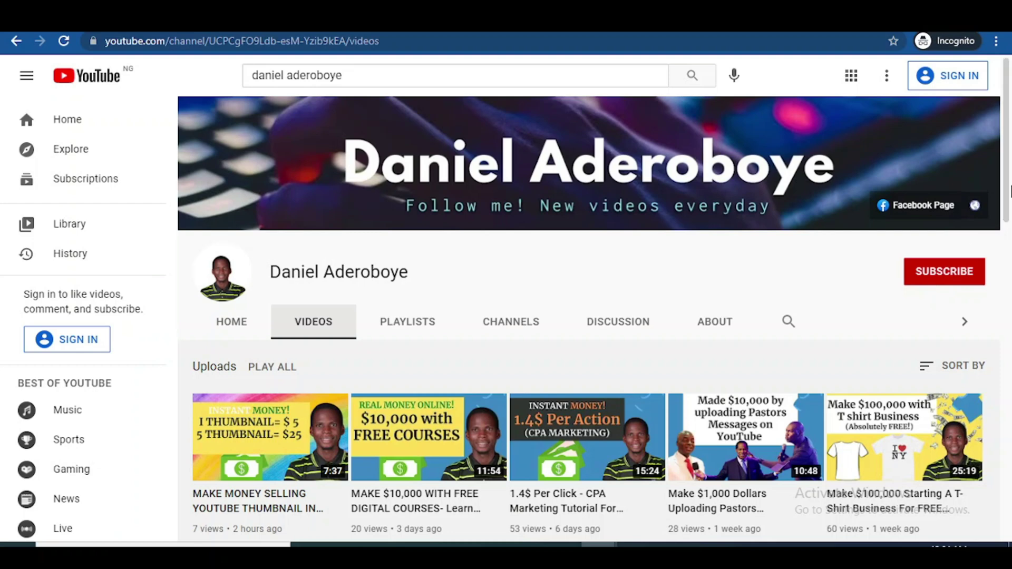
left_click_drag(1011, 185, 1011, 237)
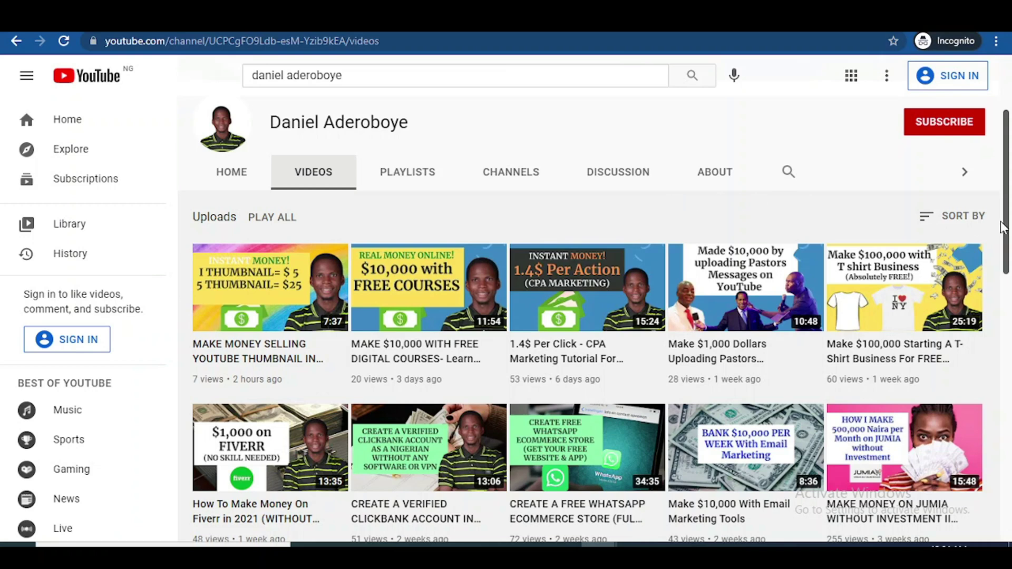
left_click_drag(1008, 216, 1008, 226)
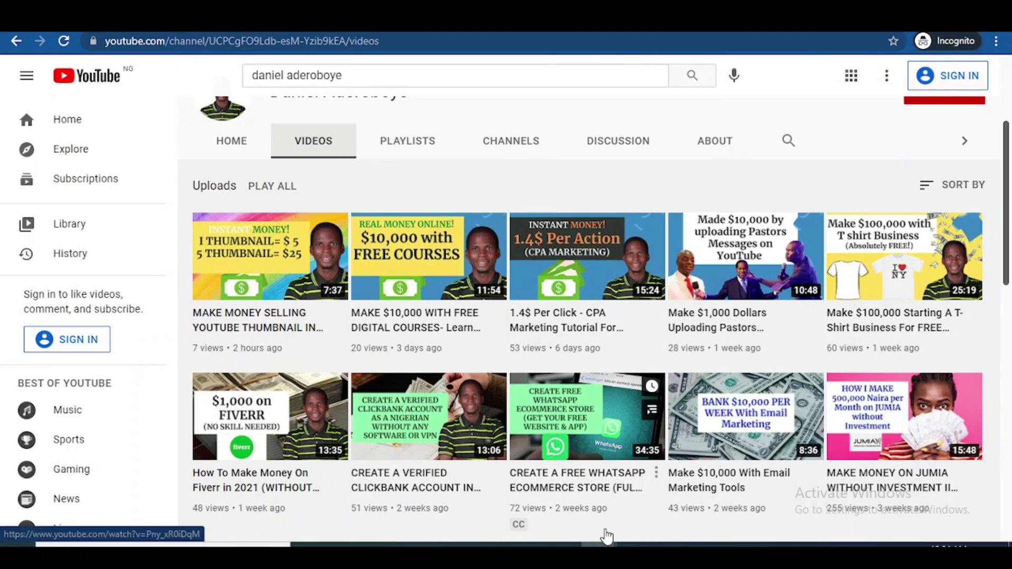
mouse_move(601, 545)
left_click(557, 504)
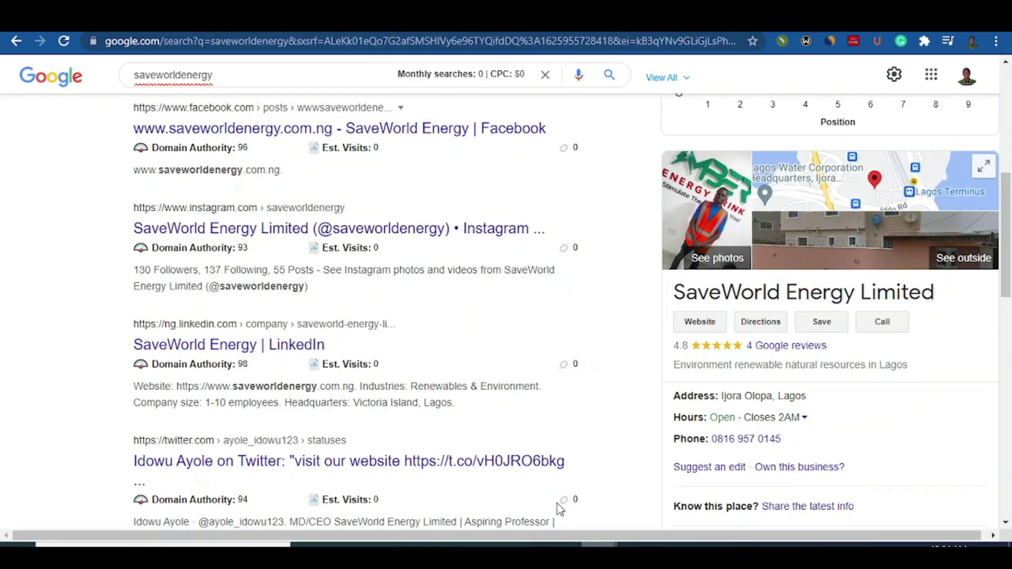
Step: Switch to the Thrive Agency article and read its sections on what Google My Business is, where it appears and why it is needed
mouse_move(1008, 249)
left_mouse_down()
mouse_move(1011, 213)
mouse_move(1010, 267)
left_mouse_up()
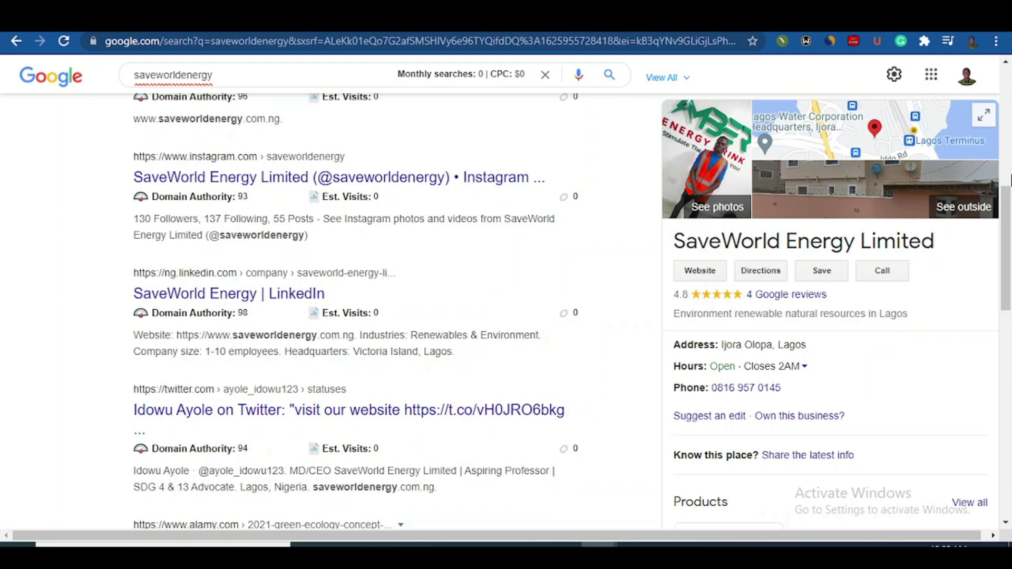
scroll(1011, 161, "up", 10)
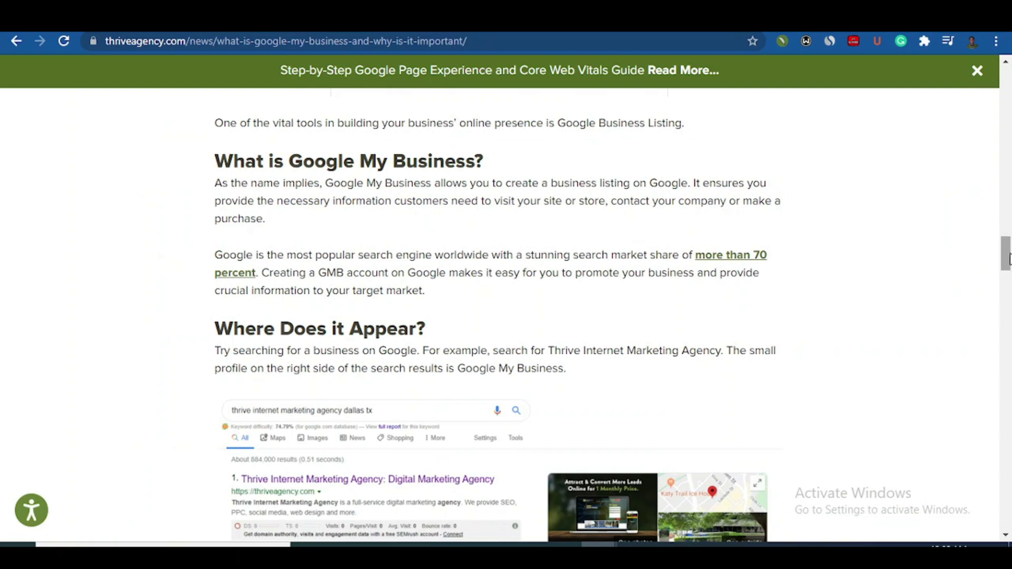
left_click_drag(1009, 258, 1009, 260)
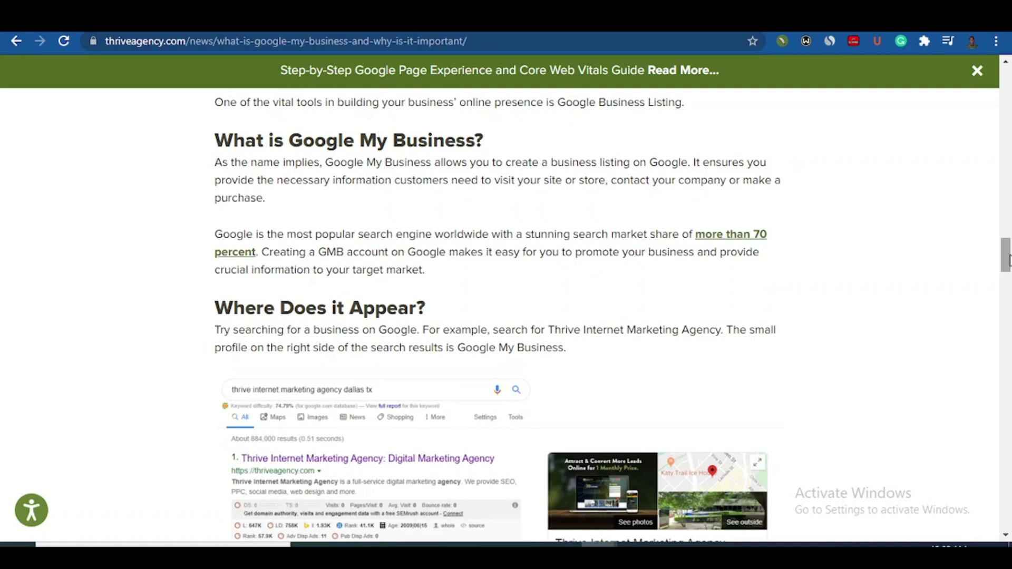
left_click(1009, 260)
scroll(1010, 260, "down", 4)
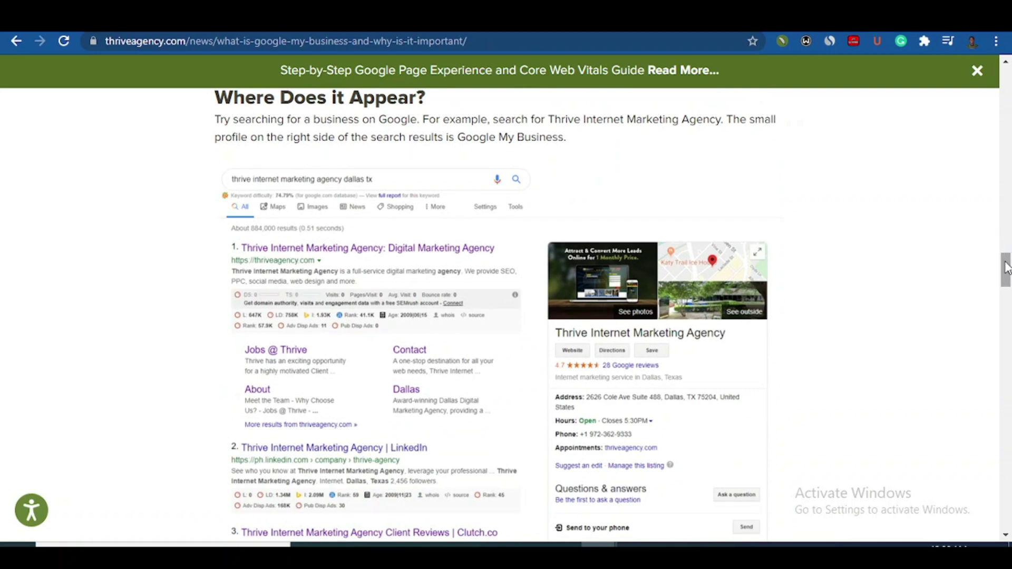
scroll(1006, 271, "down", 1)
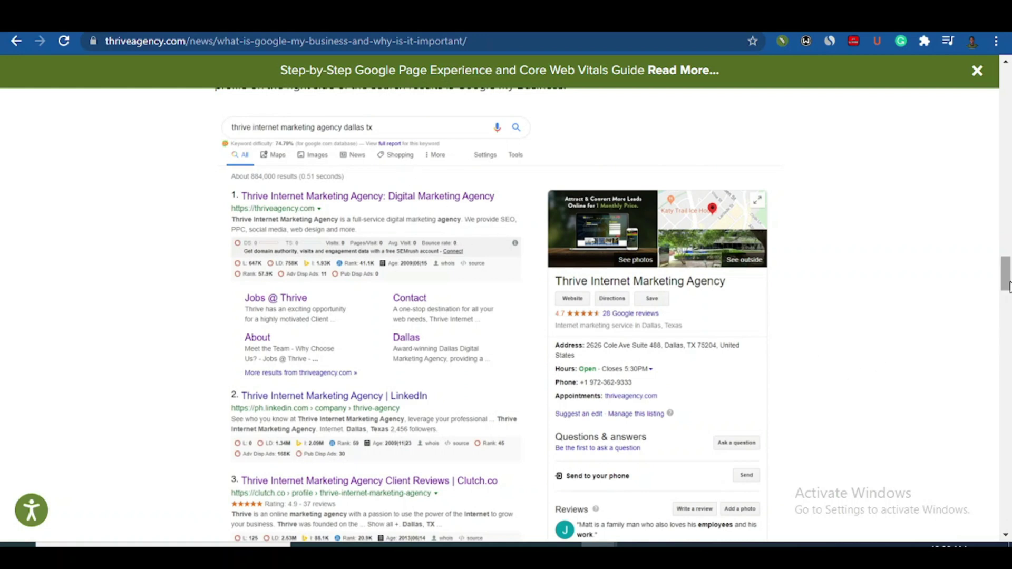
scroll(1010, 299, "down", 6)
left_click_drag(1009, 310, 1010, 332)
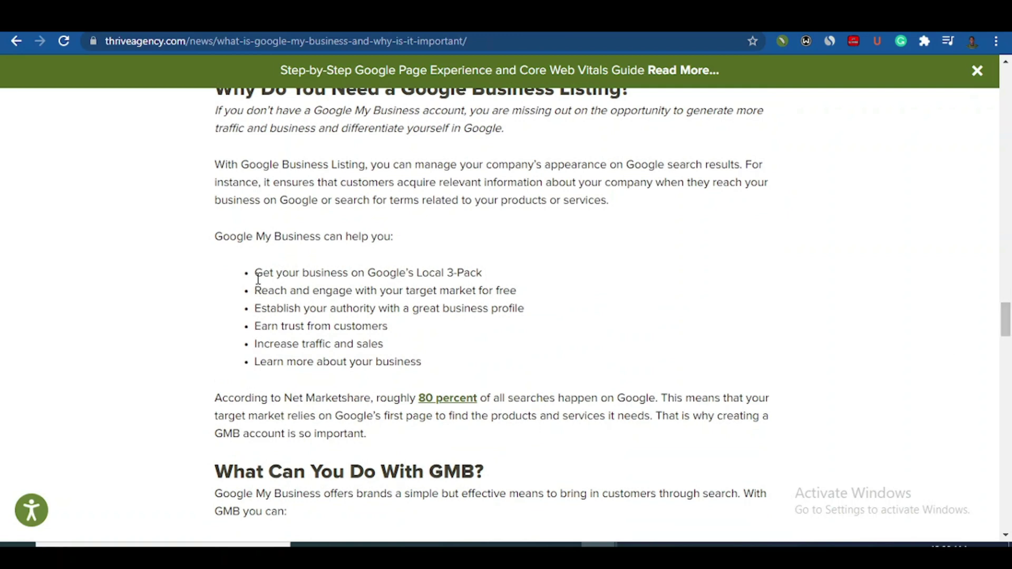
Step: Highlight in turn the article's benefits about Google's Local 3-Pack, engaging the target market, and establishing authority with a business profile
left_click_drag(253, 274, 490, 282)
left_click(491, 282)
left_click_drag(1007, 323, 1007, 326)
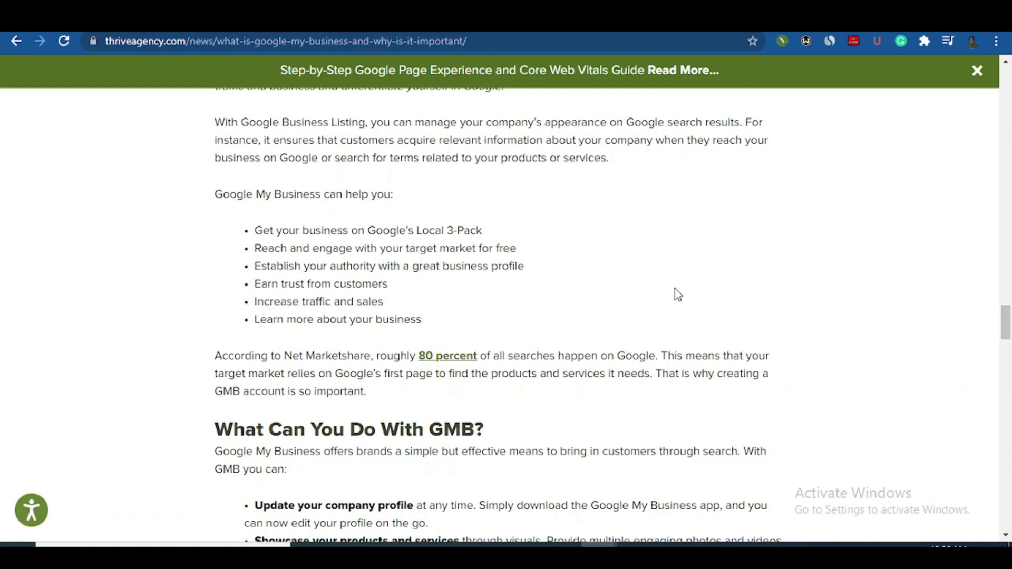
left_click_drag(256, 250, 481, 262)
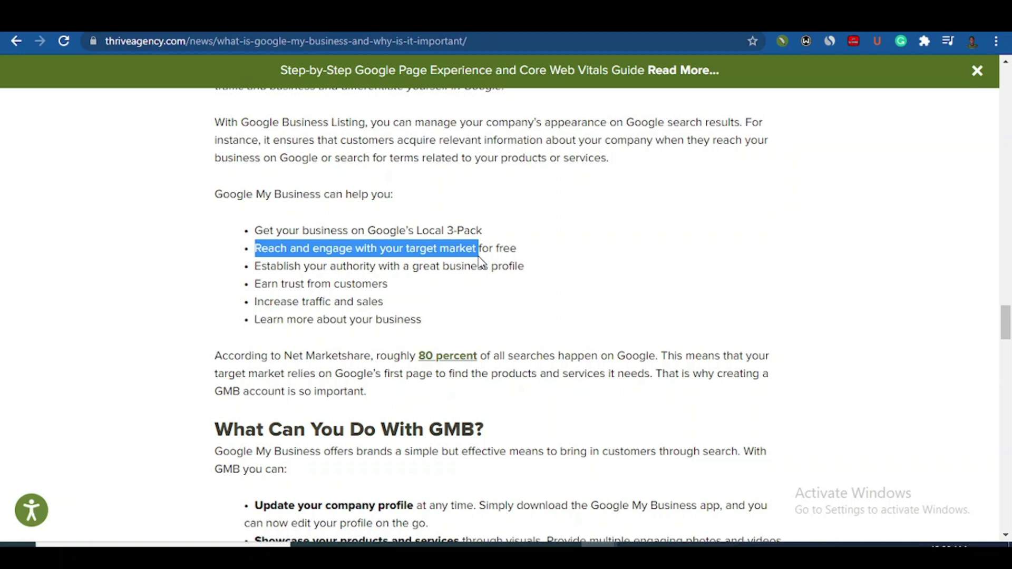
left_click(478, 259)
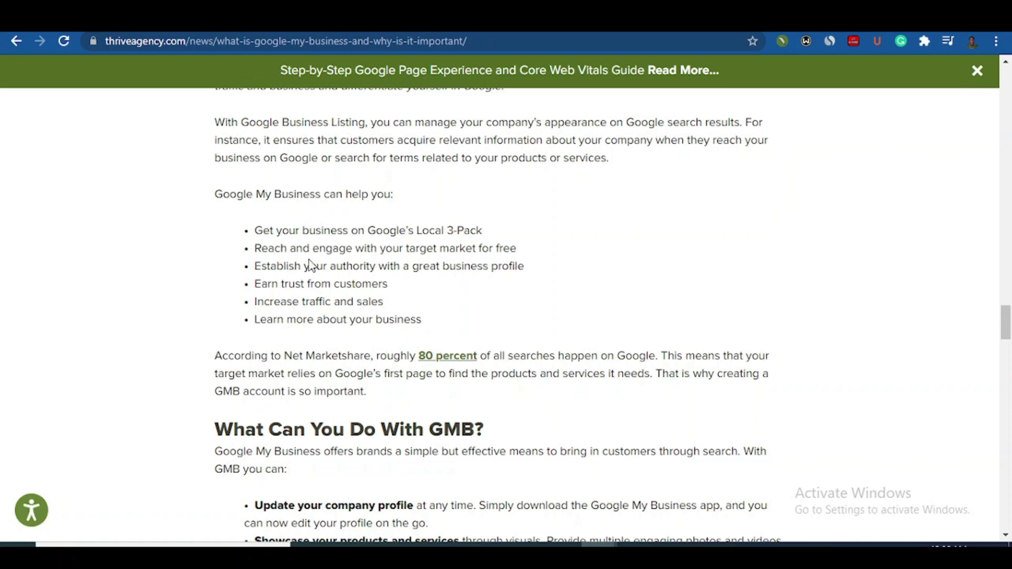
left_click_drag(261, 265, 529, 278)
left_click(545, 258)
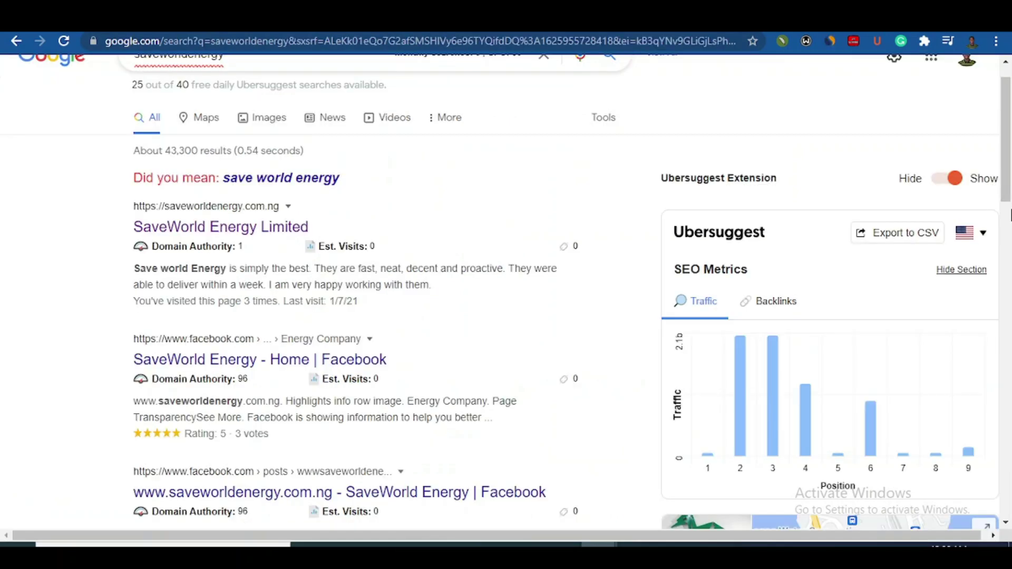
Step: Review the SaveWorld Energy Limited profile down to its products, and return to the article's list of Google My Business benefits
scroll(733, 307, "down", 5)
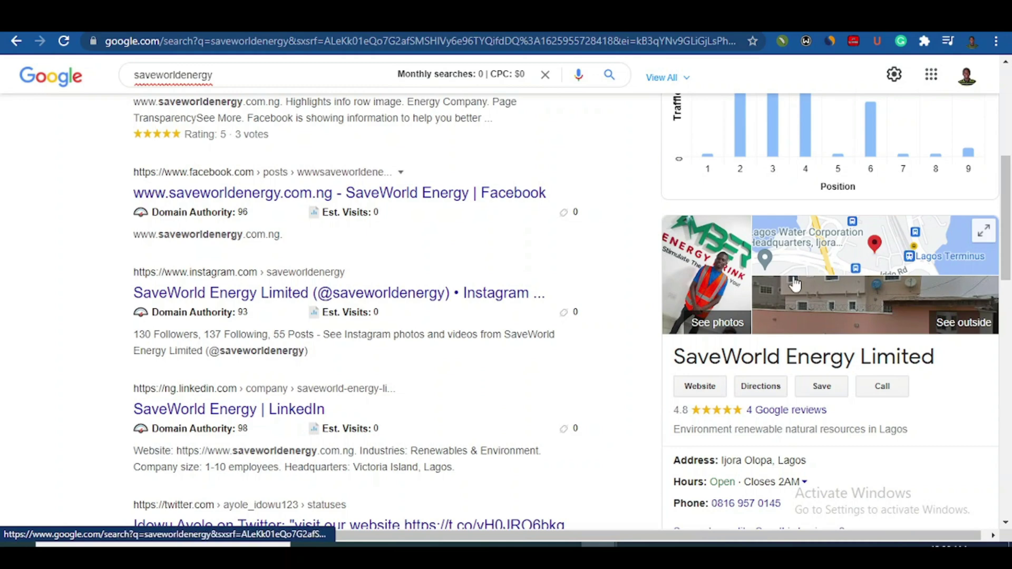
left_click_drag(1008, 236, 1011, 280)
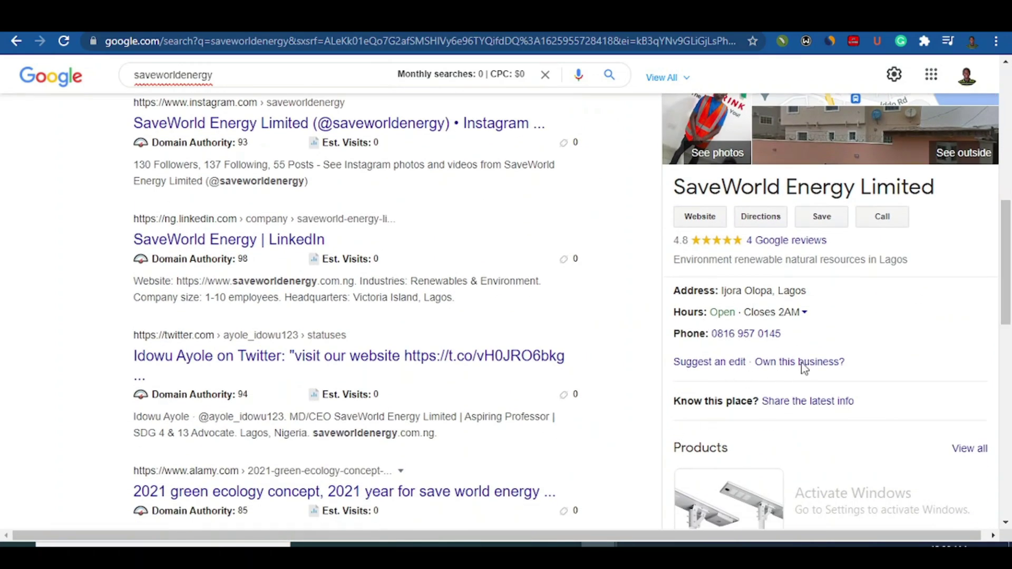
scroll(674, 448, "down", 2)
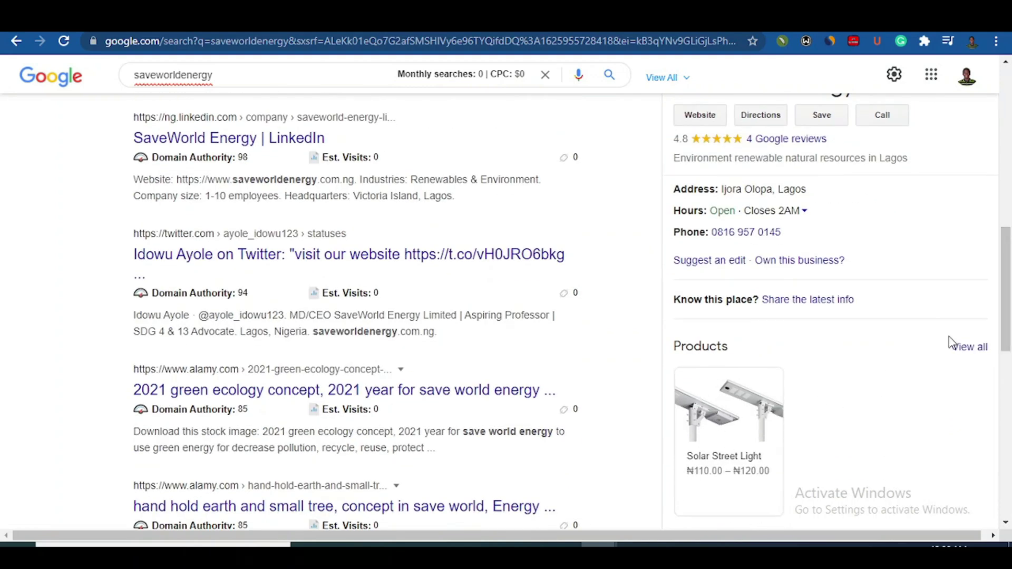
left_click_drag(1007, 309, 1010, 217)
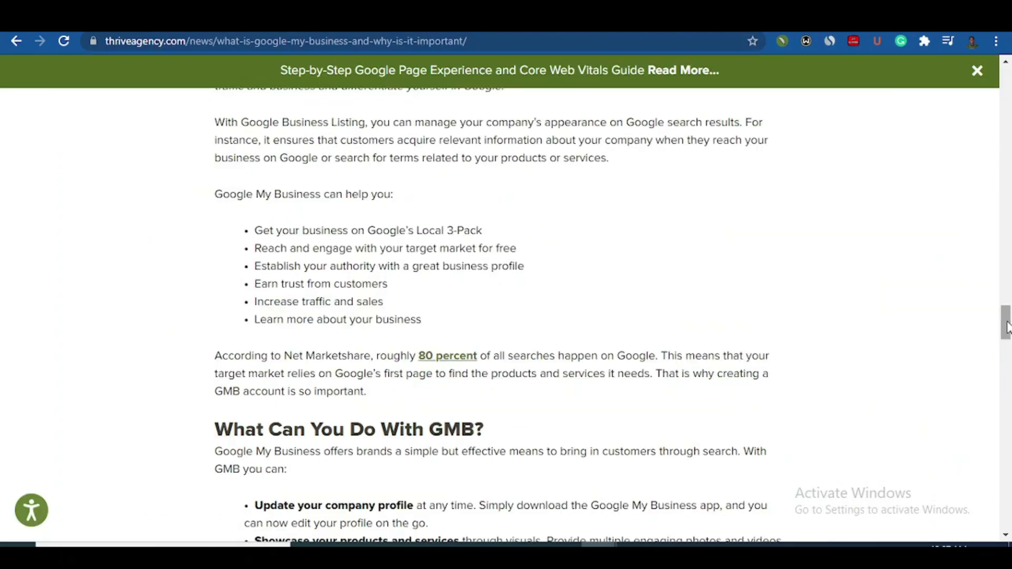
scroll(1007, 326, "down", 1)
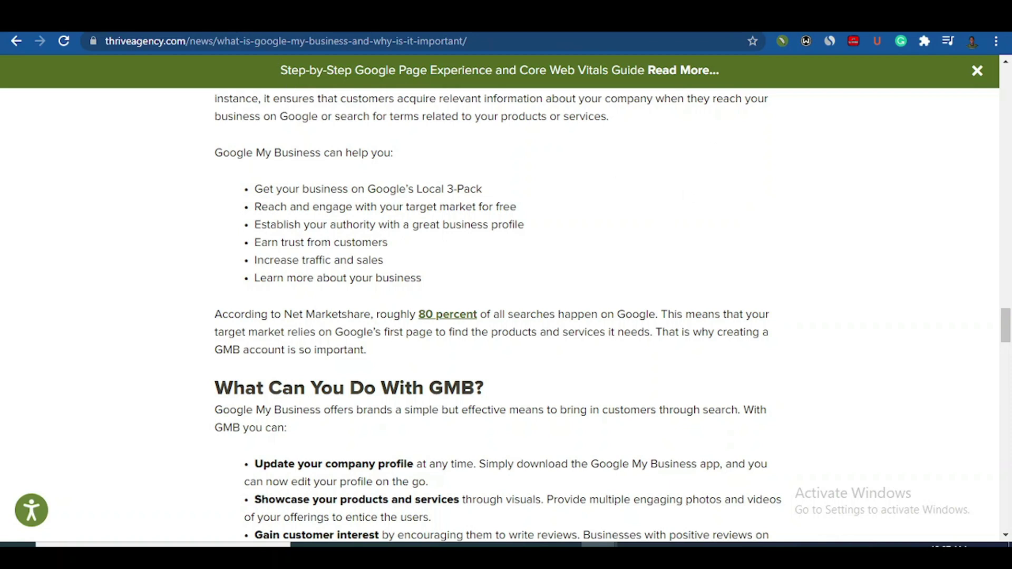
Step: Leave the article for the Google My Business page that lists the account's businesses
left_click(253, 21)
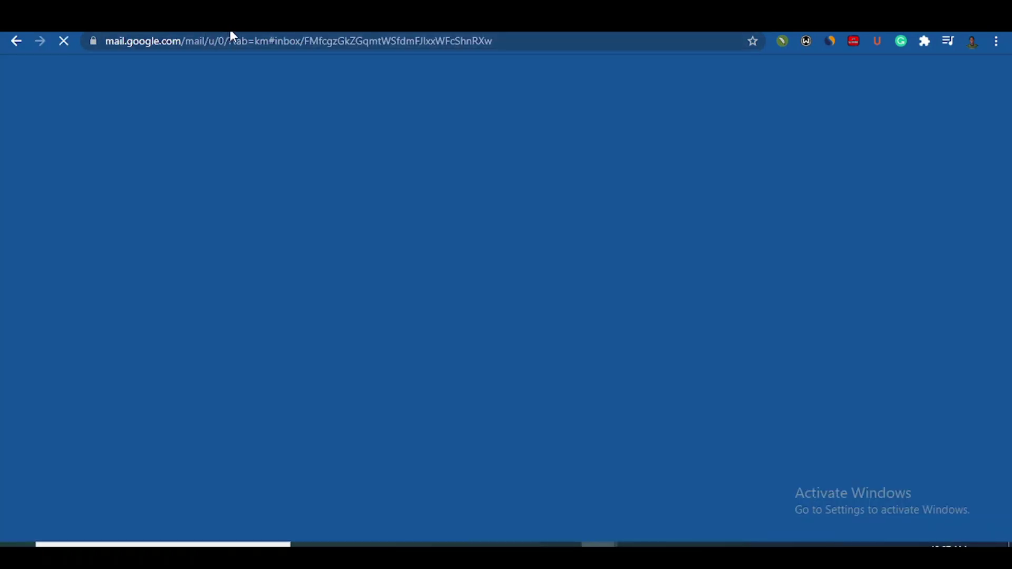
key("alt+Left")
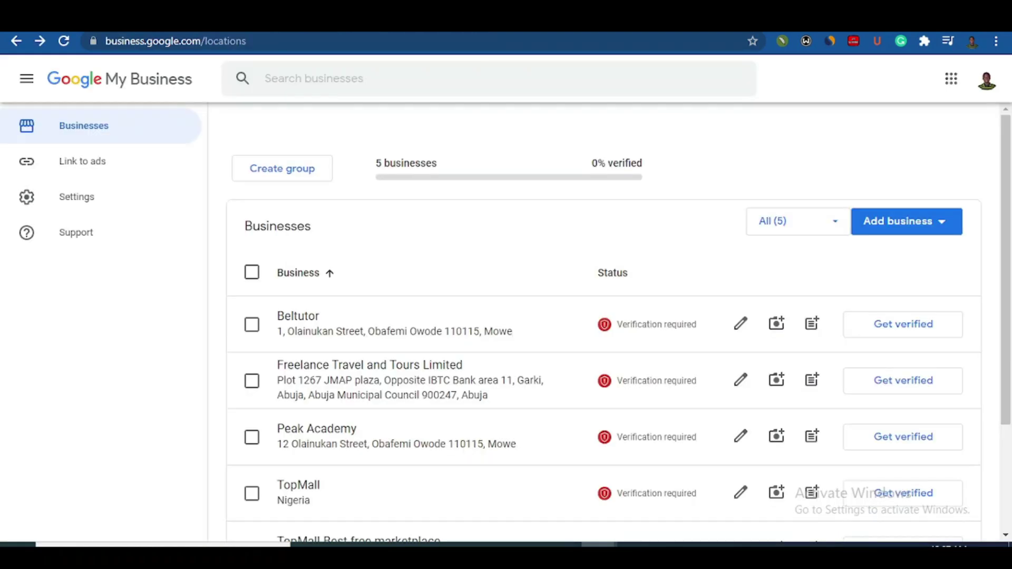
key("alt+Right")
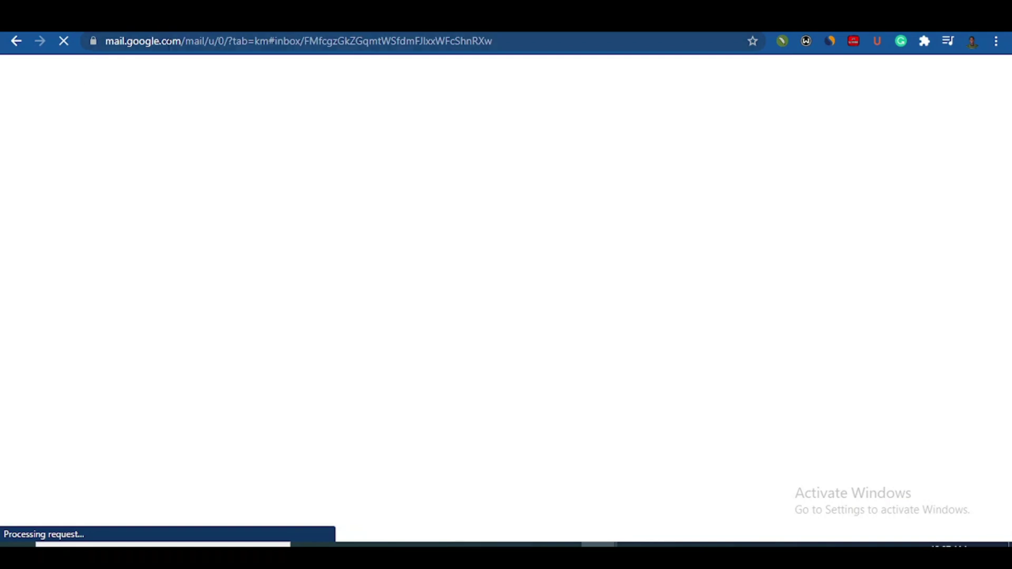
key("alt+Left")
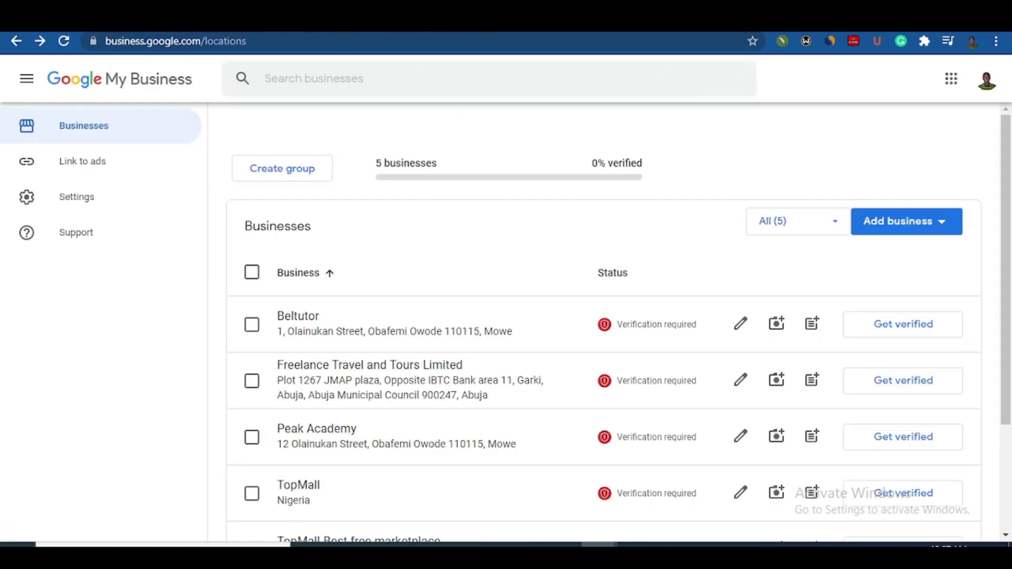
Step: Open a Gmail message in a new tab, and return to the Google My Business list of businesses
key("ctrl+t")
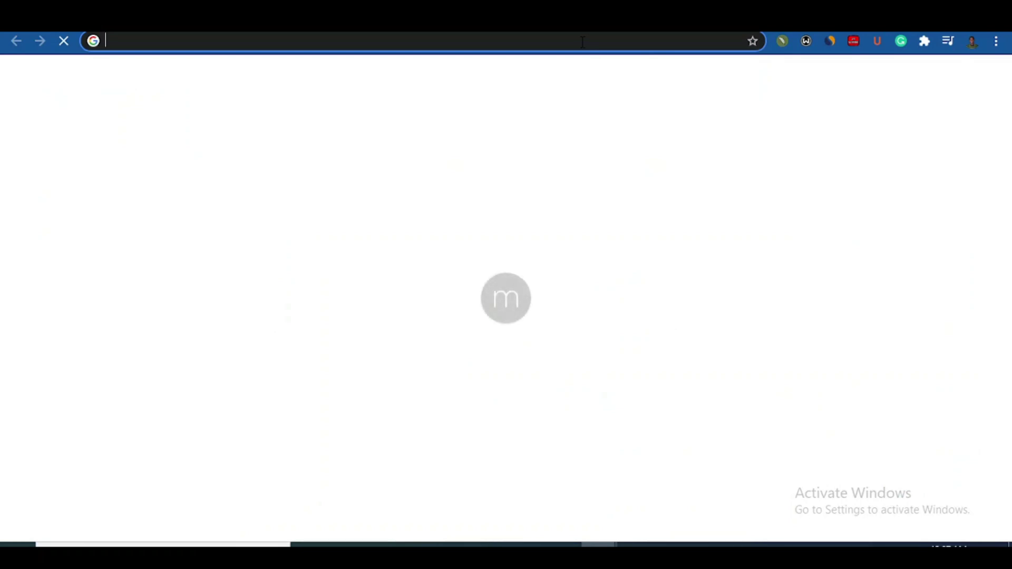
type("mail.google.com/mail/u/0/?tab=km#inbox/FMfcgzGkZGqmtWSfdmFJlxxWFcShnRXw")
key("Return")
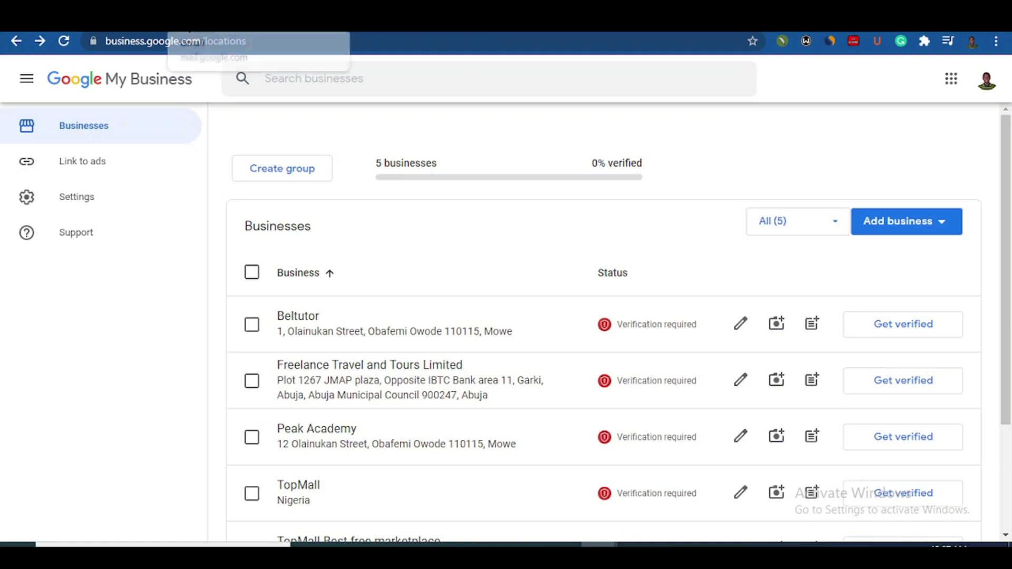
left_click(211, 24)
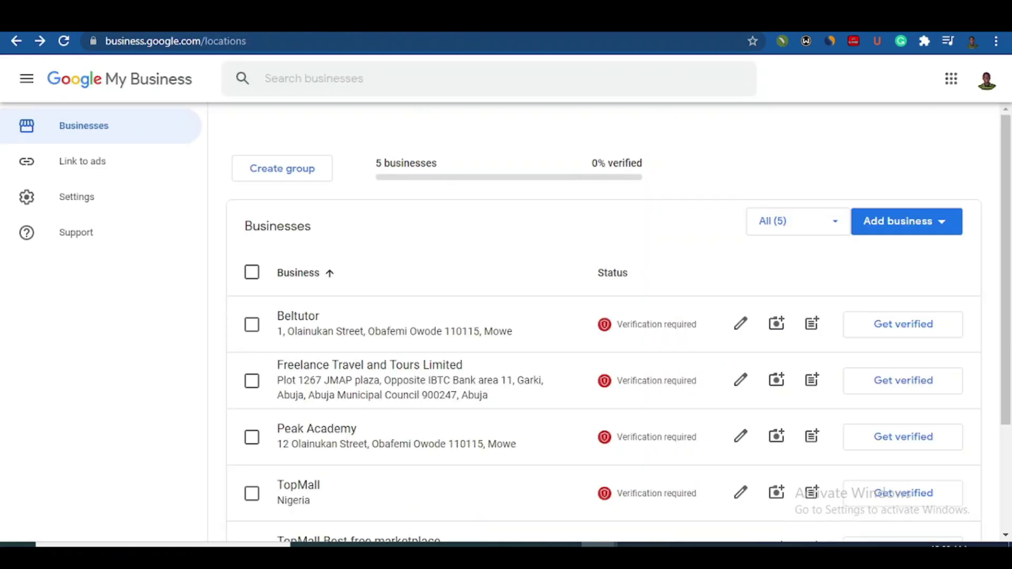
Step: Search for google my business in a new tab, using the suggested query
key("ctrl+t")
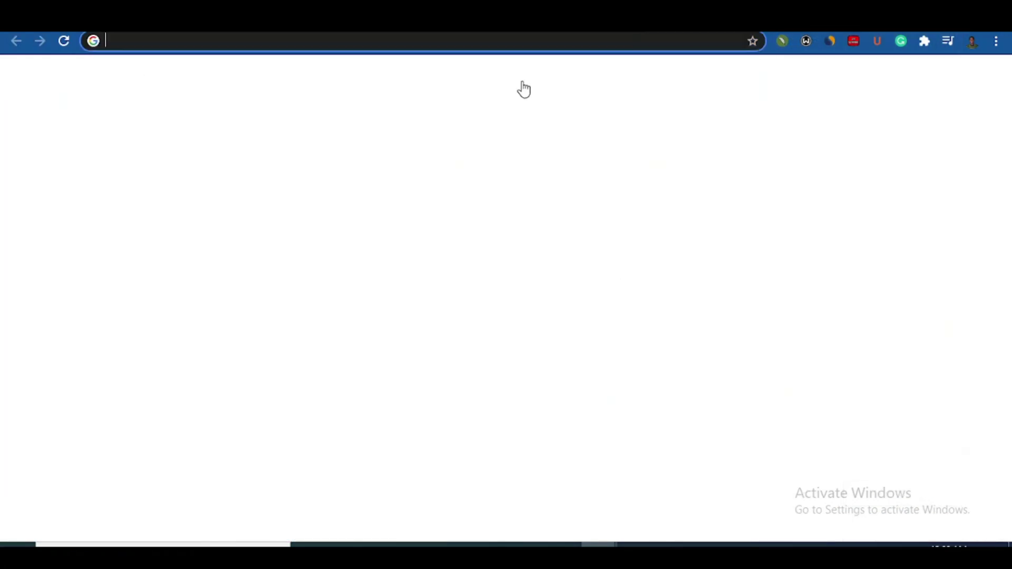
left_click(407, 41)
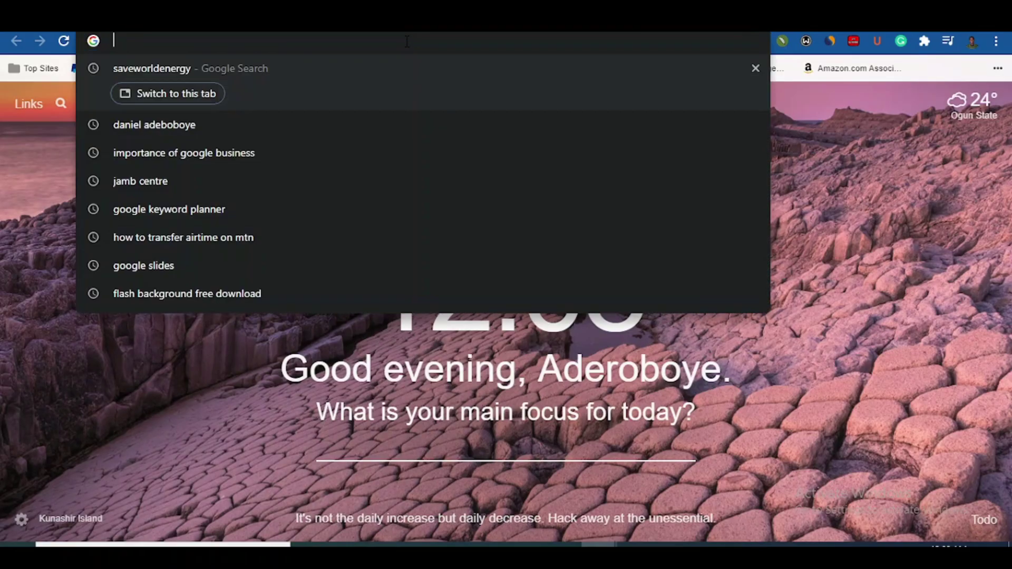
type("g")
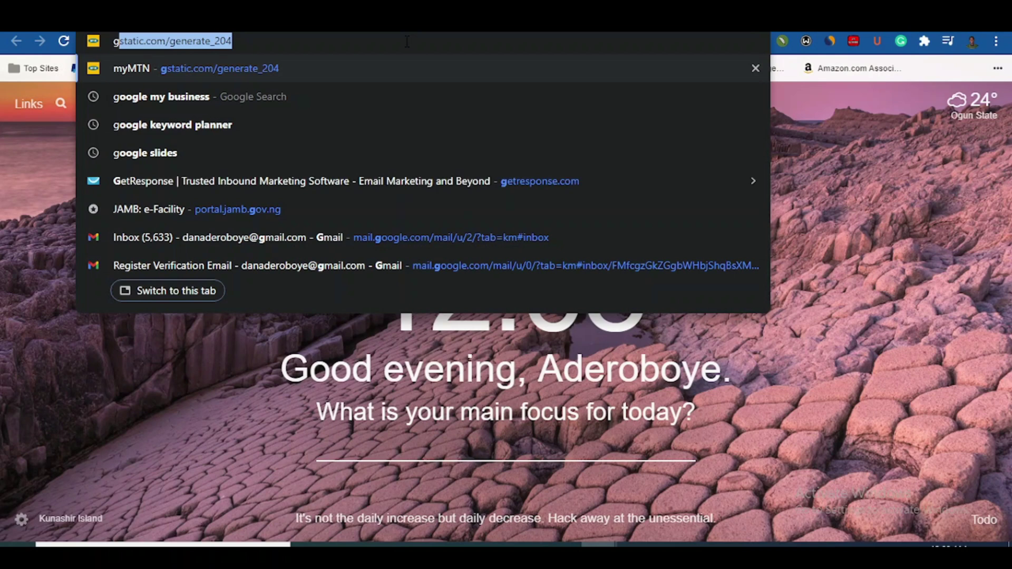
type("p")
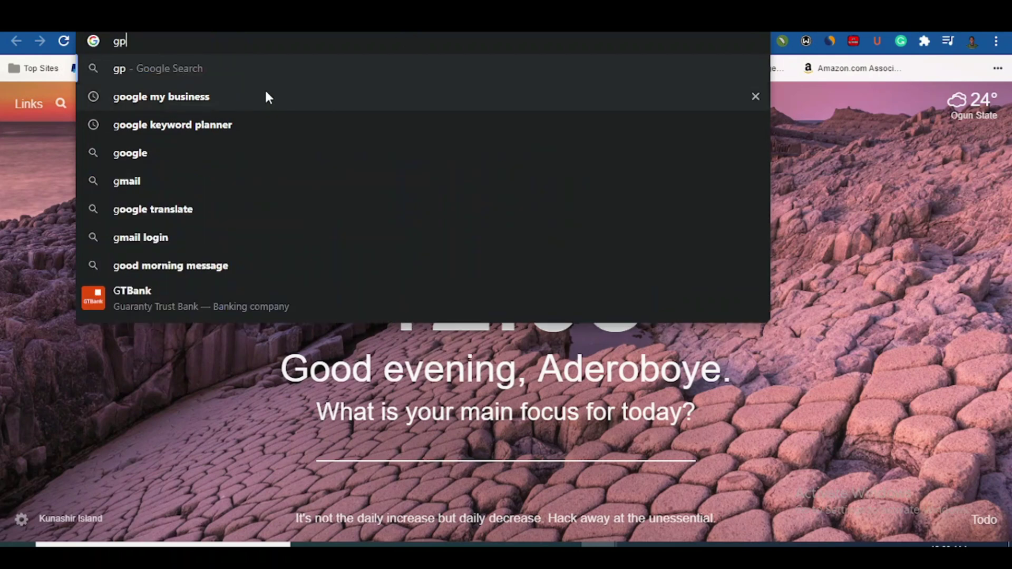
left_click(238, 96)
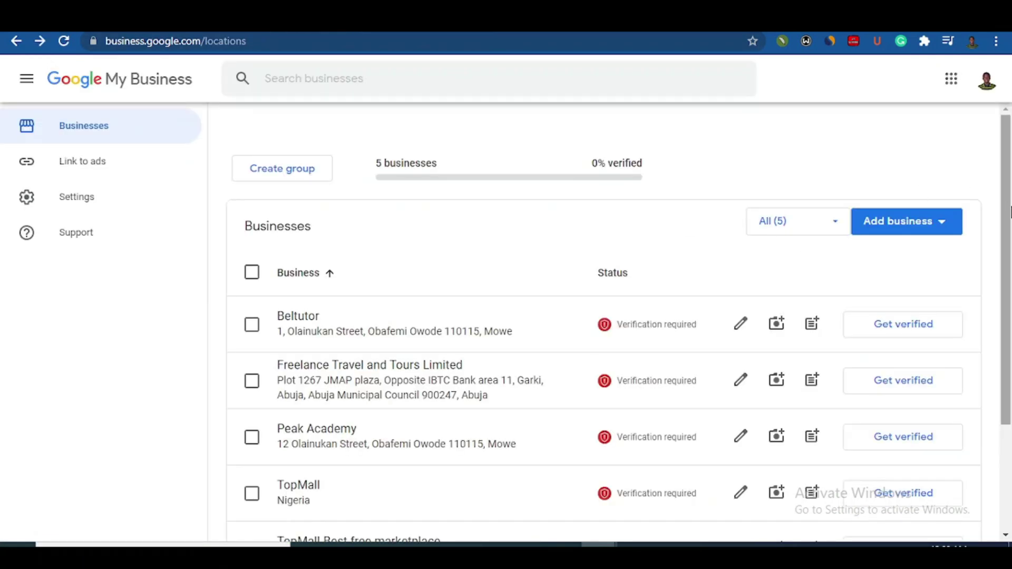
Step: Look over the account's listed businesses and open the option for adding a single business
scroll(1007, 227, "down", 1)
scroll(1010, 231, "down", 1)
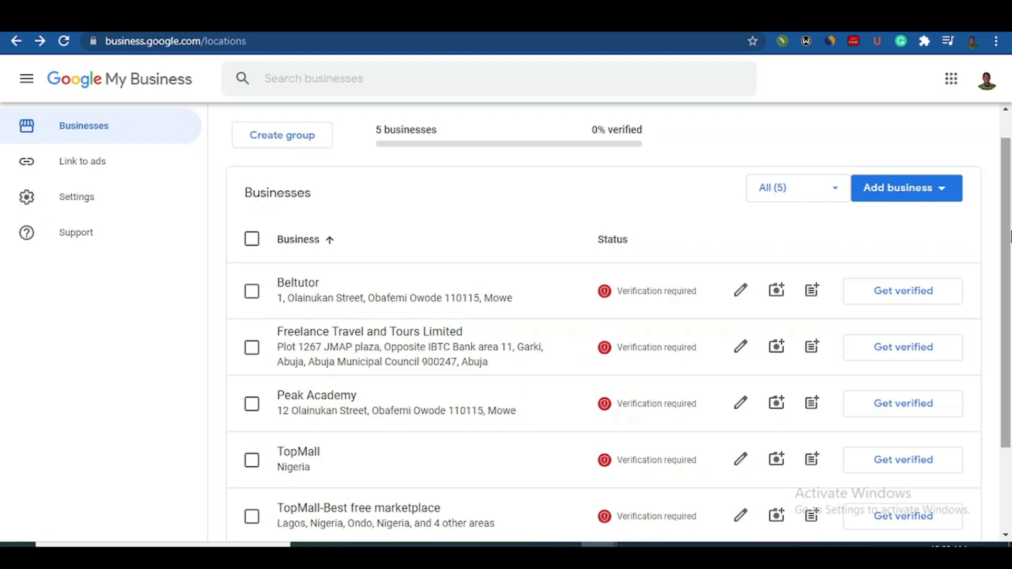
scroll(1011, 236, "up", 1)
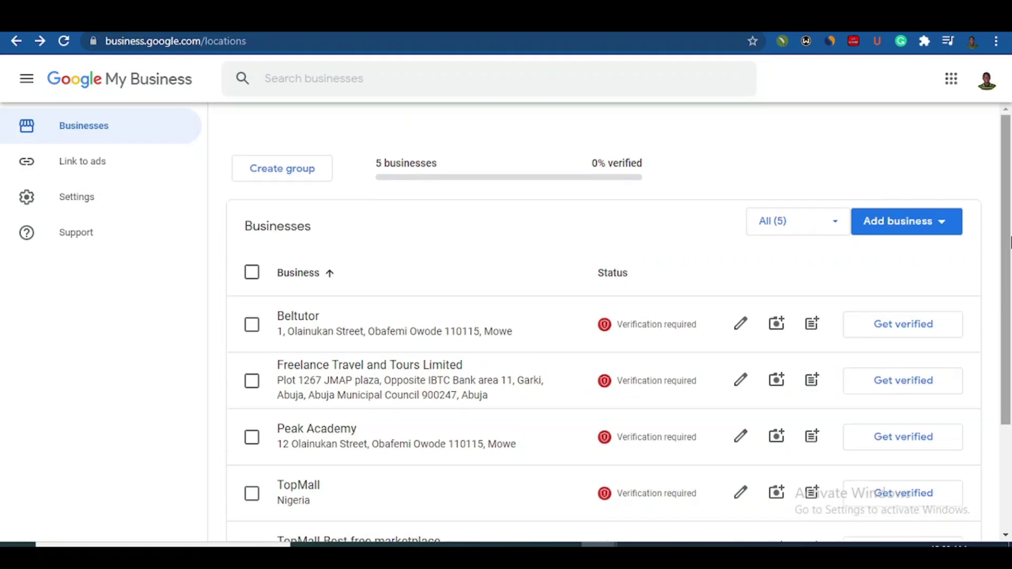
left_click_drag(1011, 241, 1011, 254)
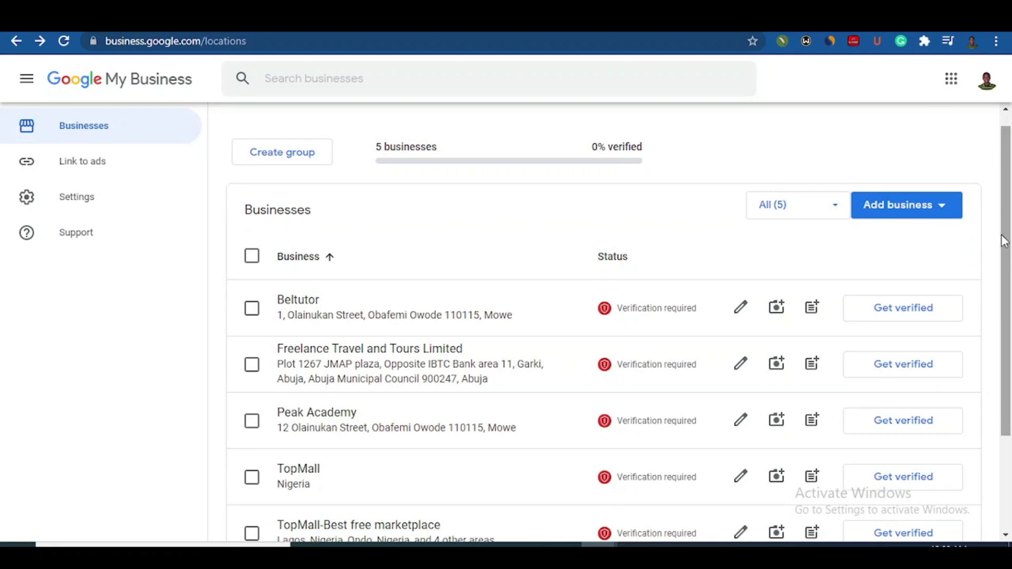
left_click(898, 208)
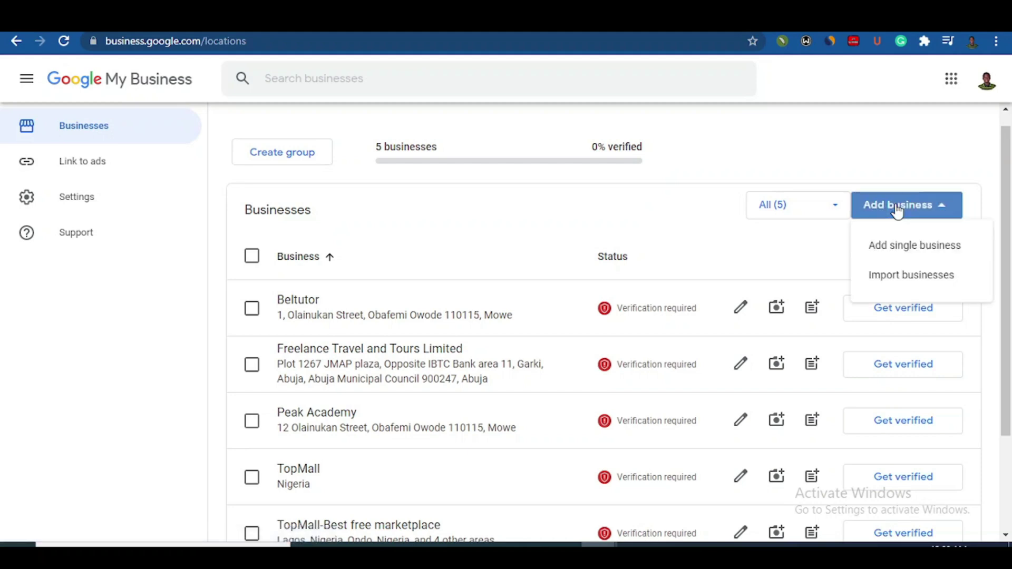
left_click(895, 252)
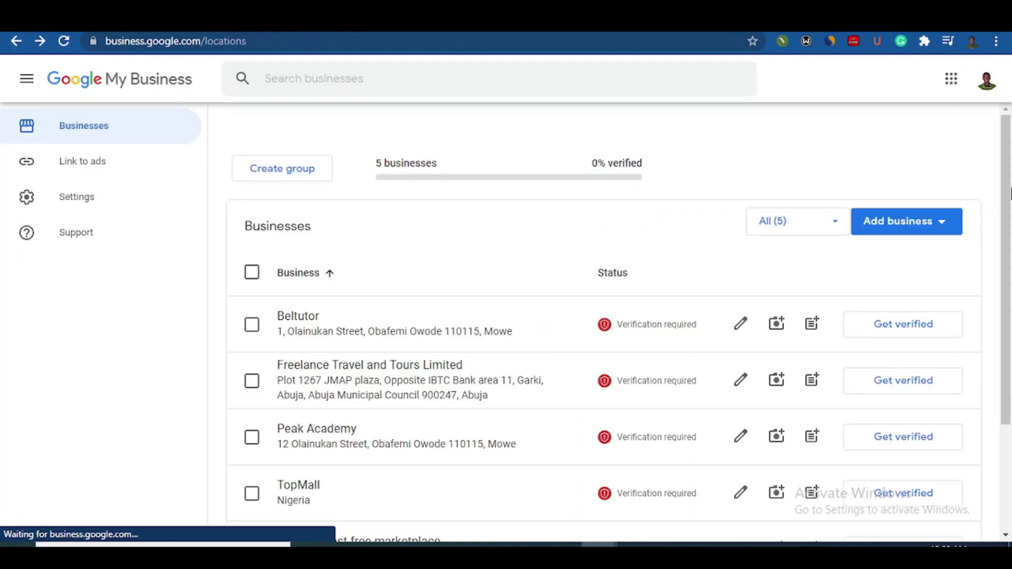
Step: Open the Beltutor listing for editing and look through its business information
left_click_drag(1010, 183, 1011, 231)
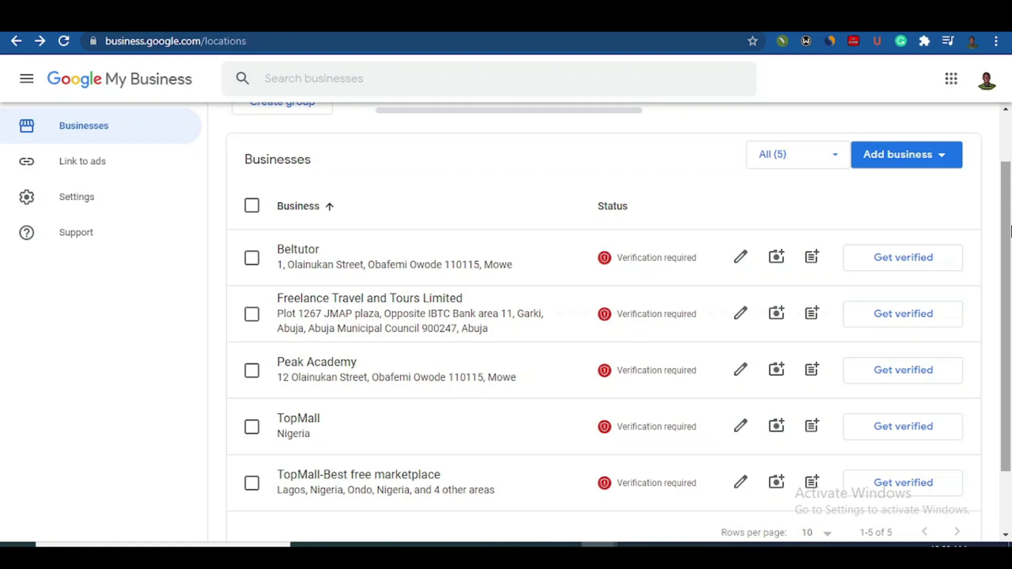
left_click_drag(1011, 230, 1010, 259)
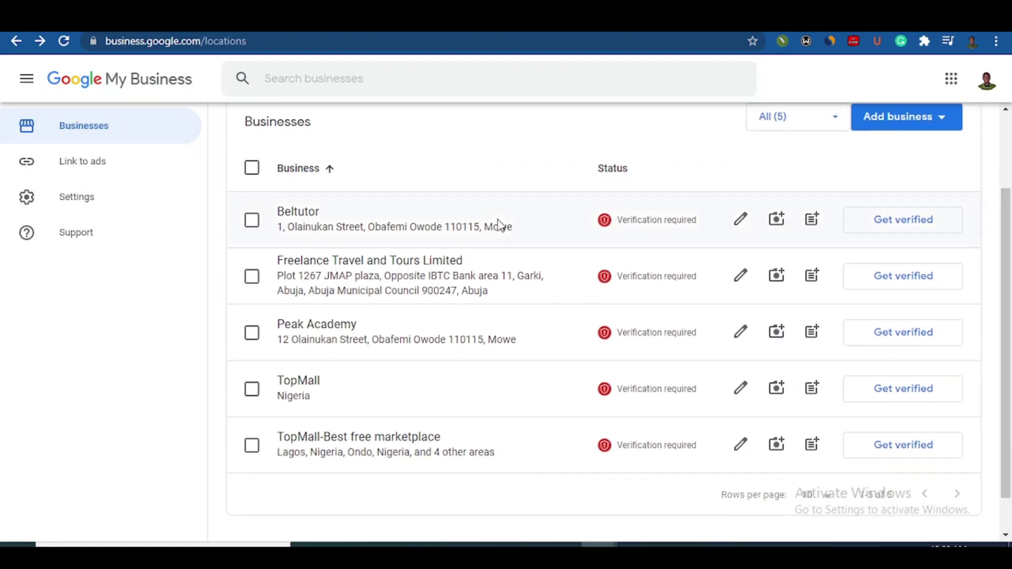
left_click(741, 231)
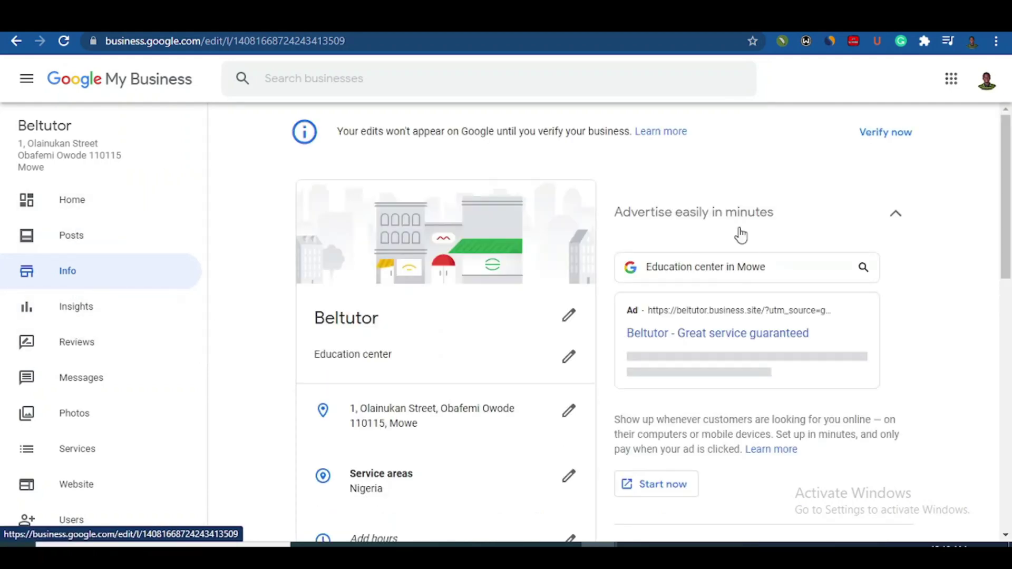
left_click_drag(1007, 203, 1011, 258)
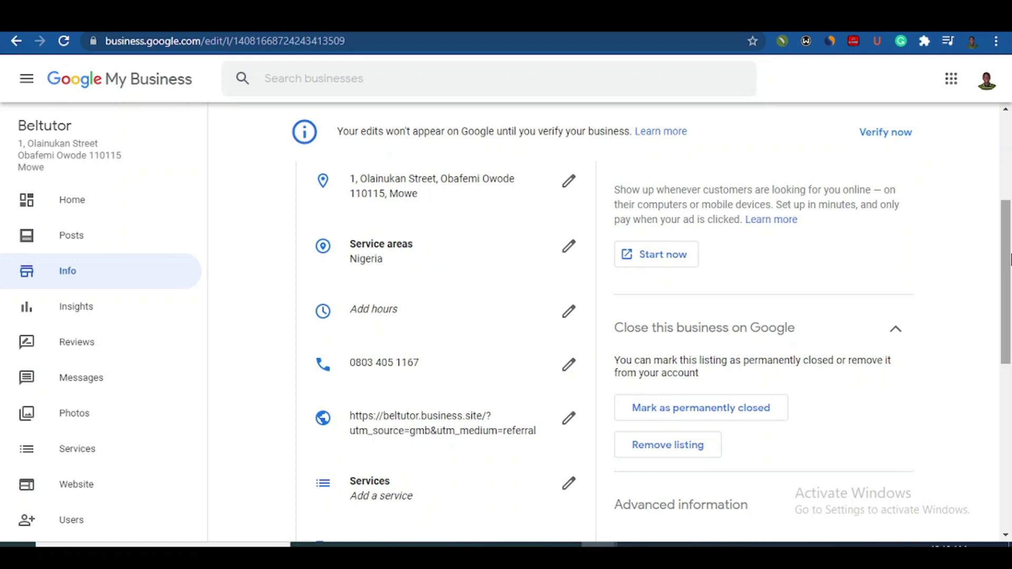
left_click_drag(1011, 258, 1010, 191)
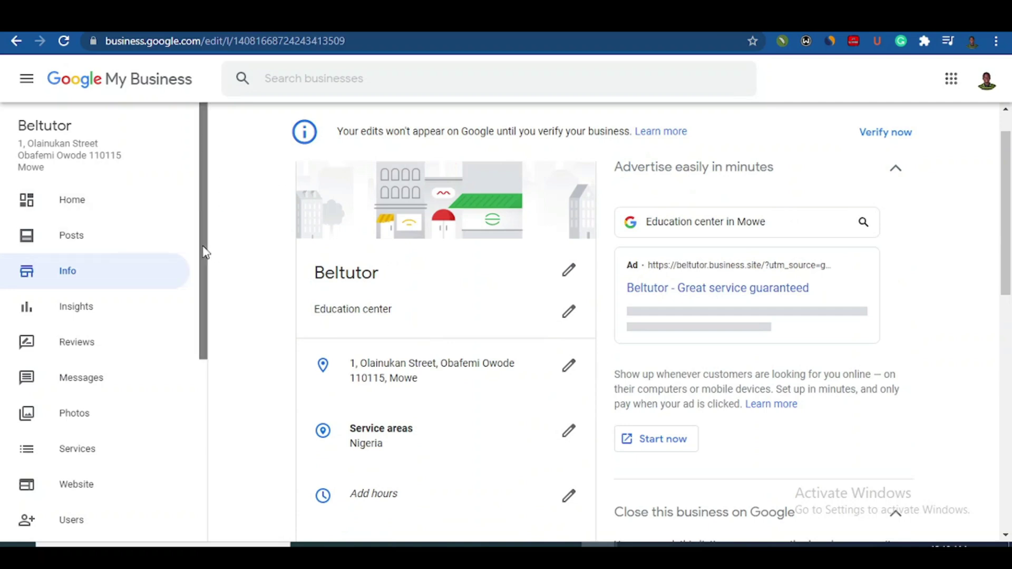
Step: Open user management for the Beltutor listing and start adding a new user
left_click_drag(206, 252, 210, 378)
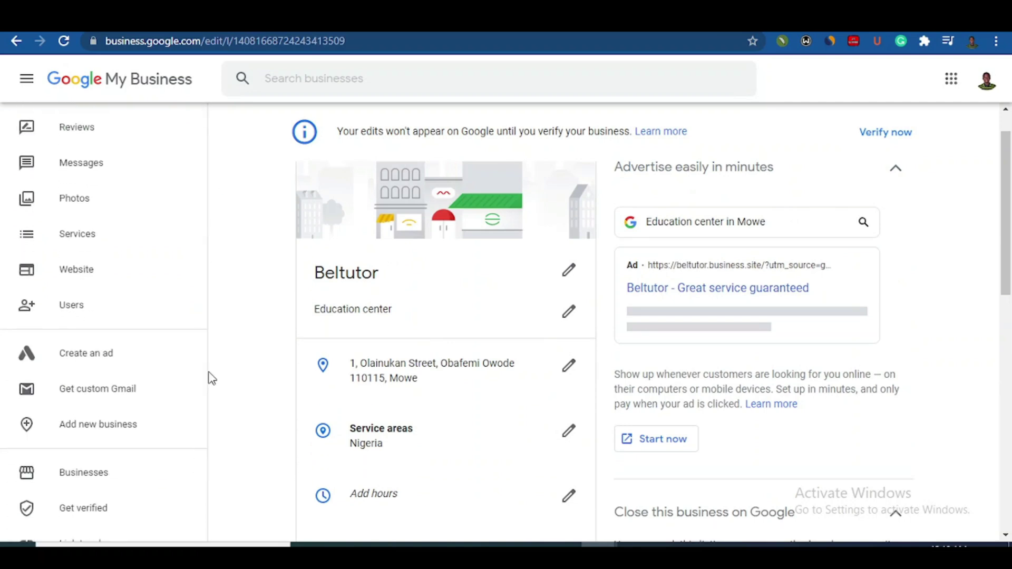
left_click(66, 318)
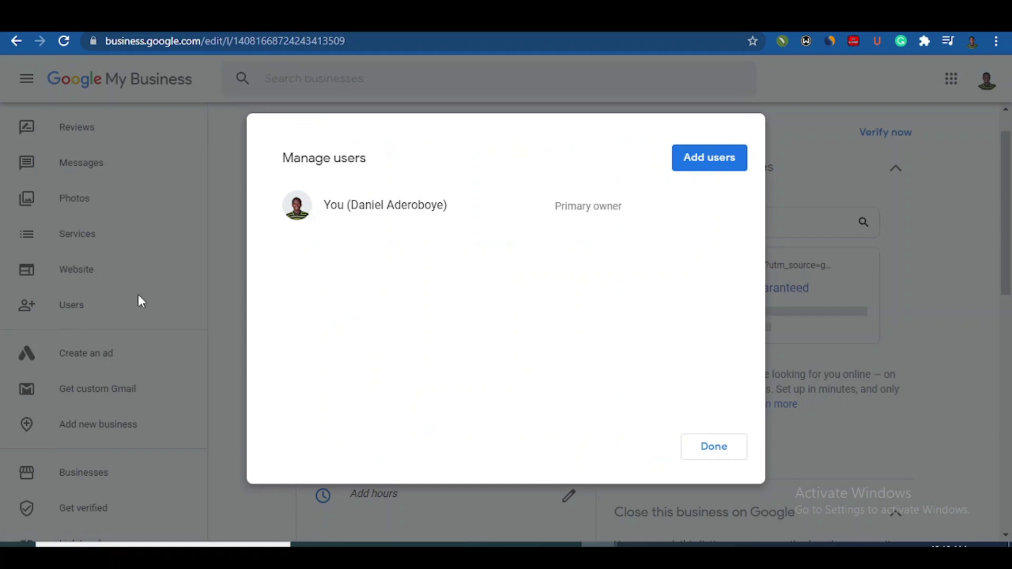
left_click(733, 167)
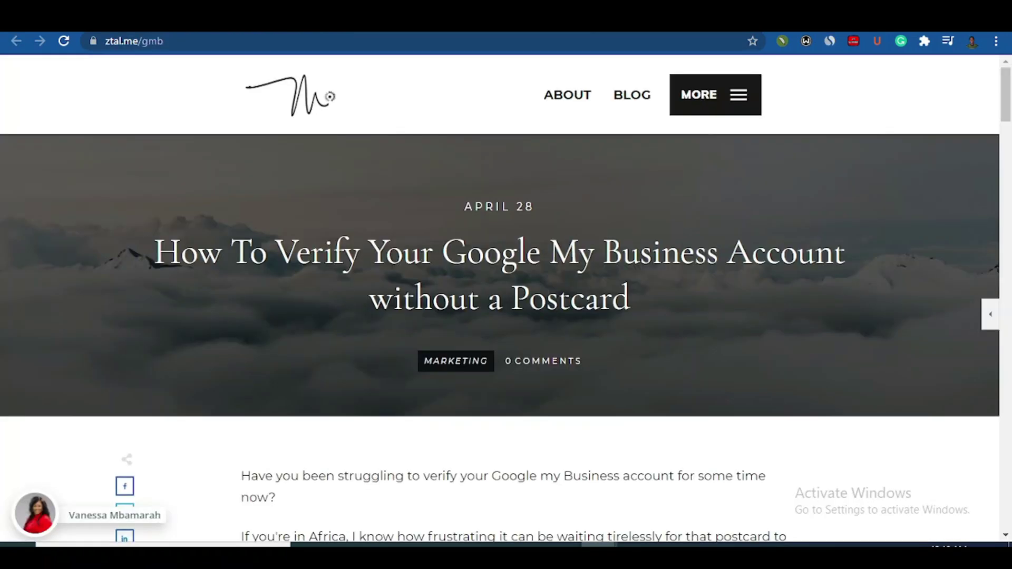
Step: Copy the Ztallion access code from Step 1 of the ztal.me verification article, and return to the Beltutor listing's new-user form
left_click_drag(1009, 98, 1009, 254)
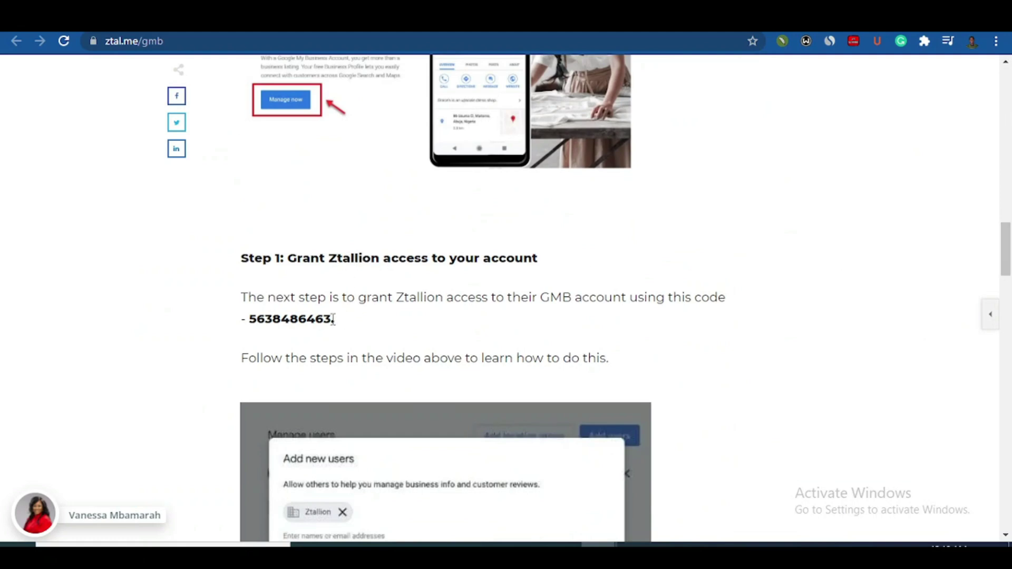
left_click_drag(332, 320, 254, 317)
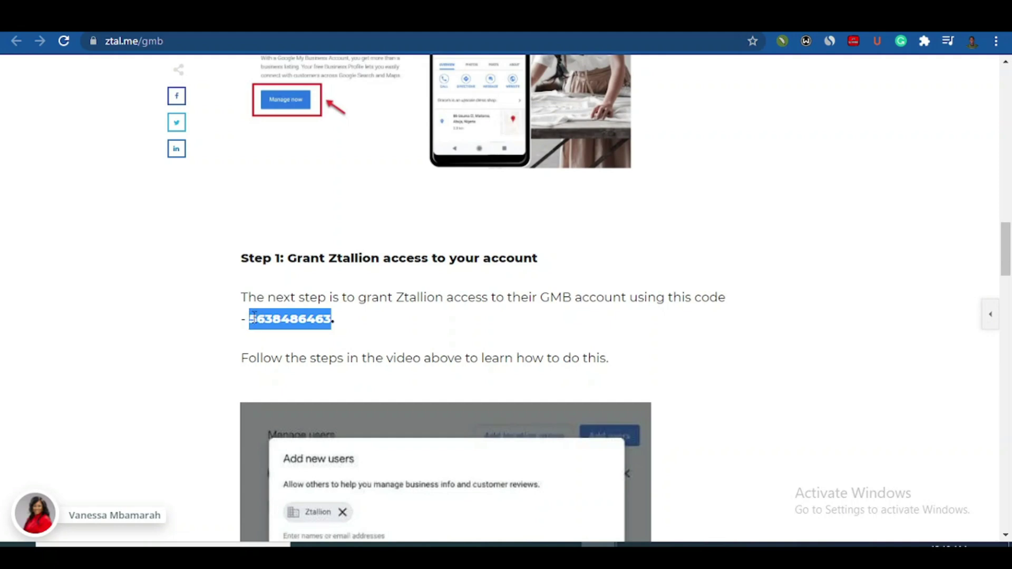
right_click(282, 316)
left_click(319, 334)
key("ctrl+Tab")
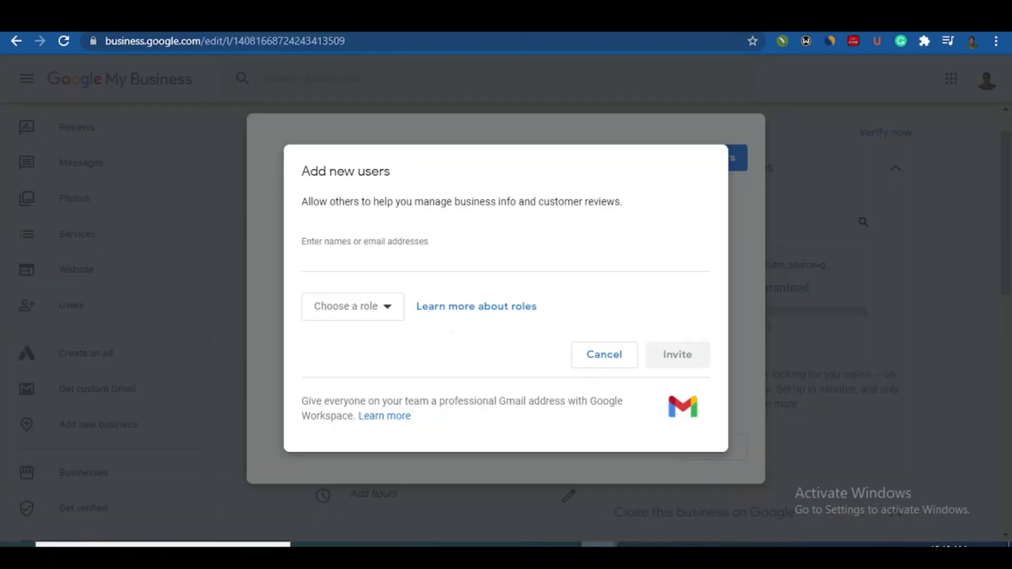
Step: Enter the copied access code to add Ztallion as a user, assign the Owner role, and send the invitation
left_click(363, 261)
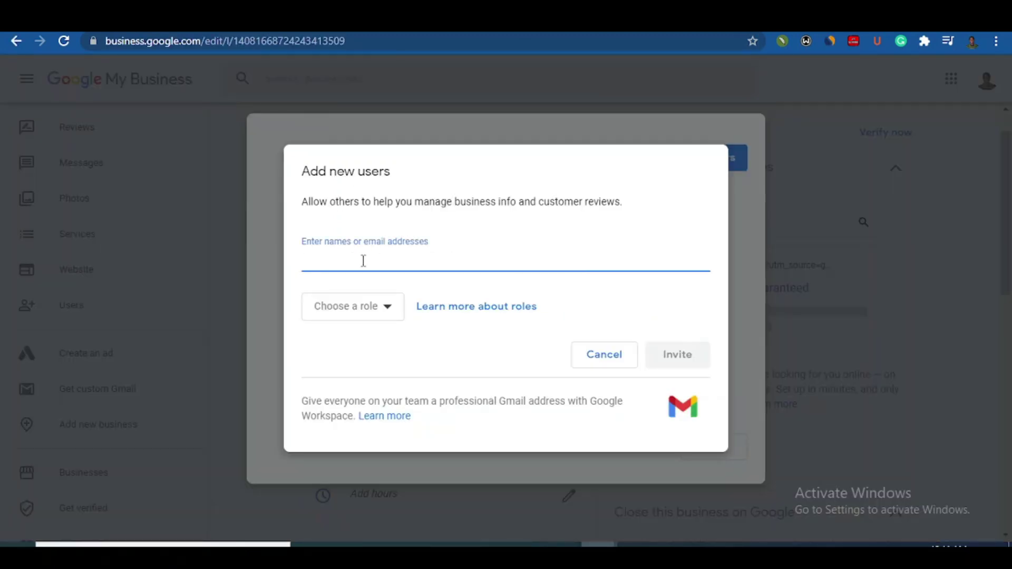
key("ctrl+v")
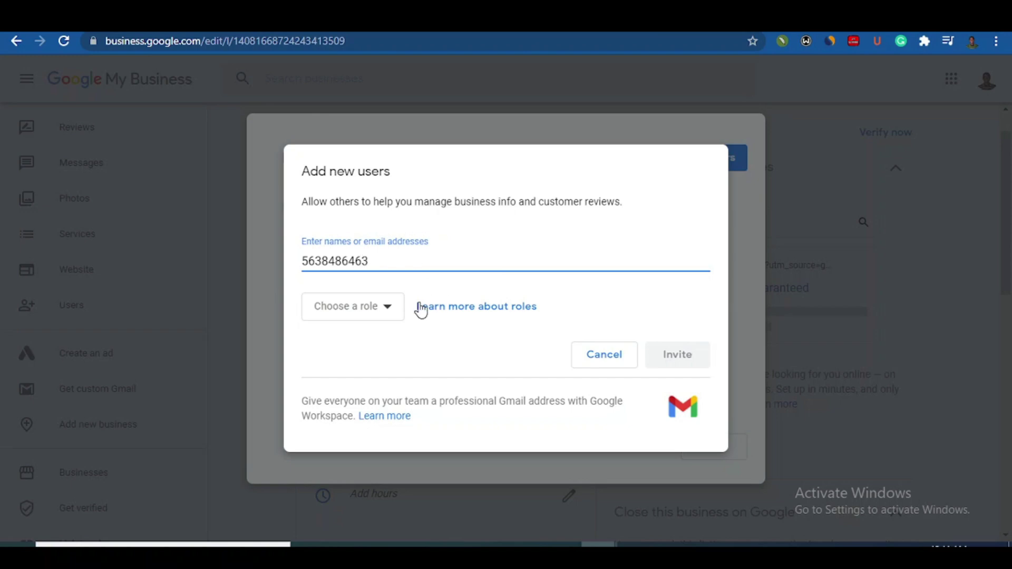
left_click(390, 312)
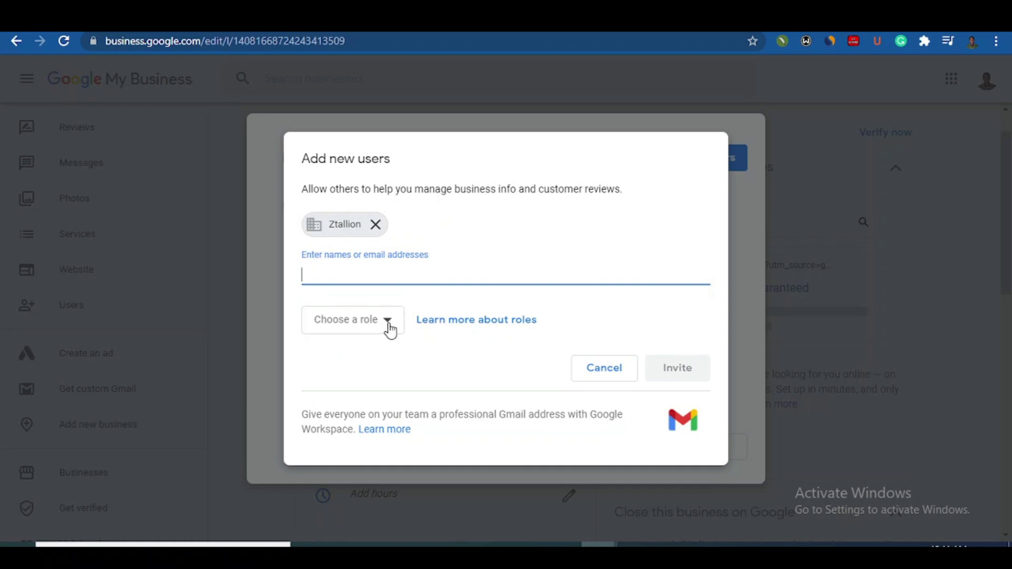
left_click(388, 326)
left_click(349, 357)
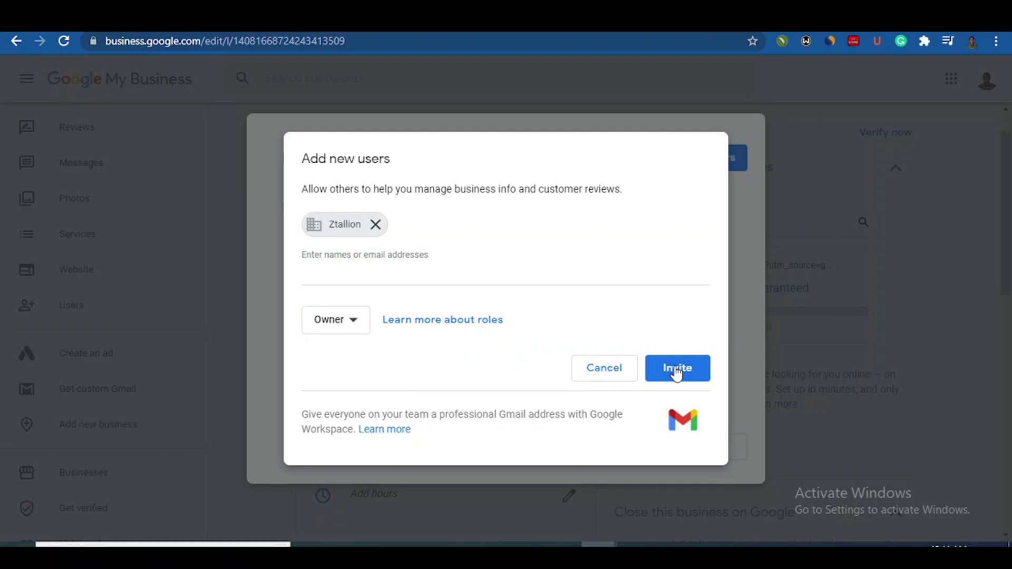
left_click(676, 371)
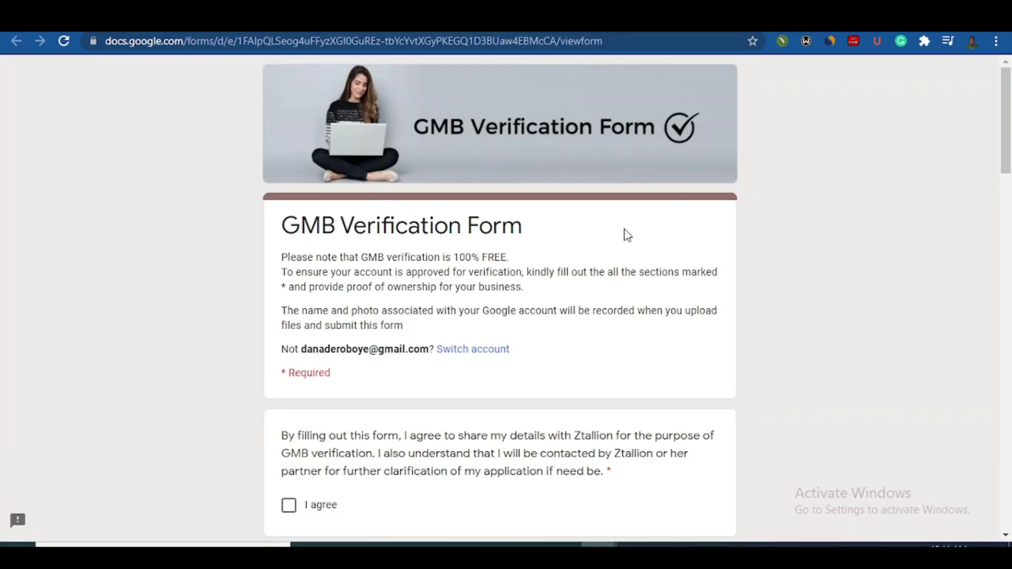
Step: Review the GMB Verification Form's fields, from the consent statement to the proof of ownership upload, and return to its beginning
left_click_drag(1010, 111, 1010, 173)
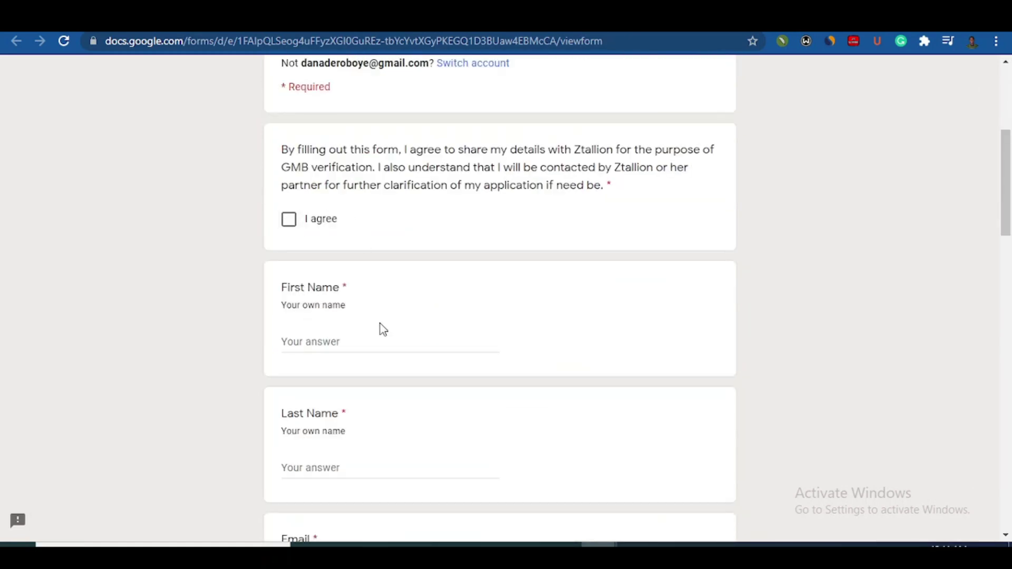
left_click_drag(1010, 251, 1009, 442)
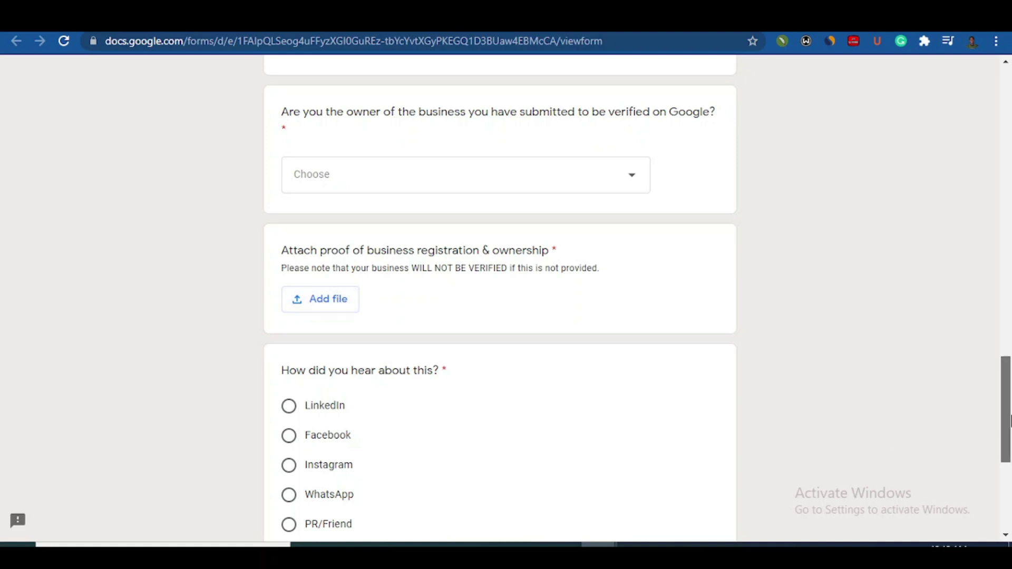
left_click_drag(1007, 419, 1011, 120)
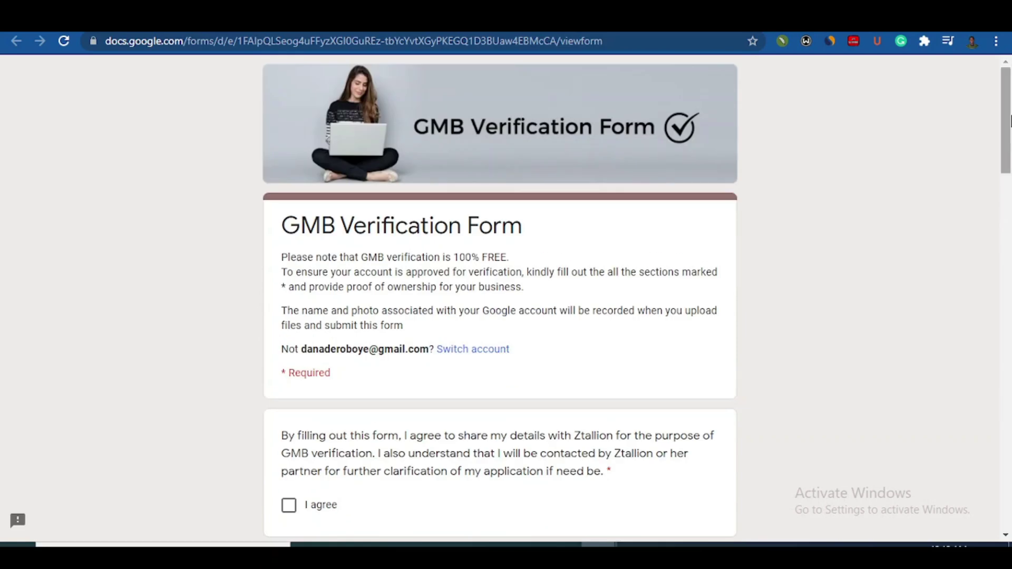
mouse_move(1011, 120)
left_mouse_down()
mouse_move(1011, 166)
mouse_move(1010, 100)
left_mouse_up()
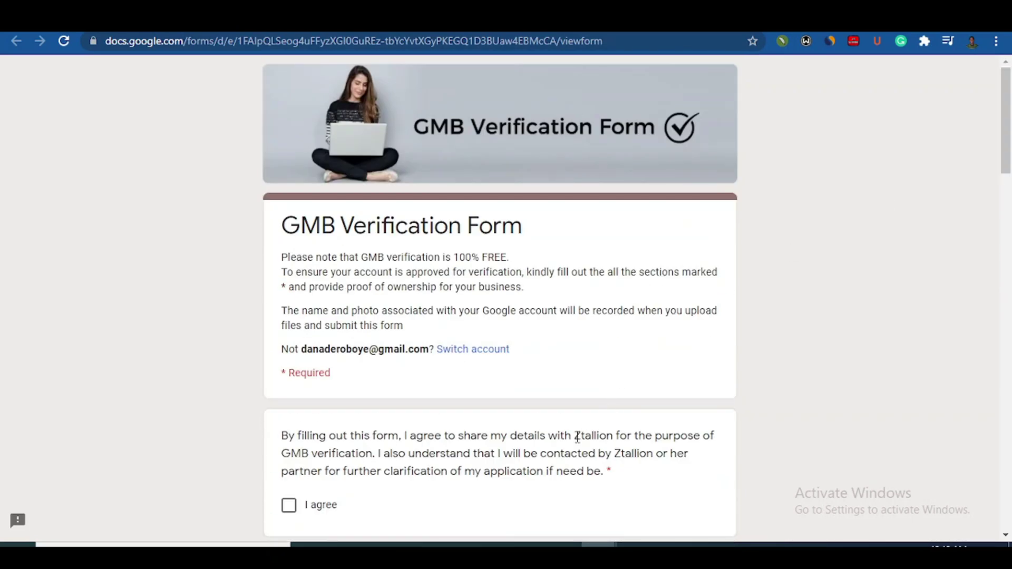
Step: Highlight Ztallion in the form's consent statement, and return to the ztal.me article's section on granting Ztallion access
left_click_drag(576, 436, 601, 436)
left_click(600, 437)
key("ctrl+Tab")
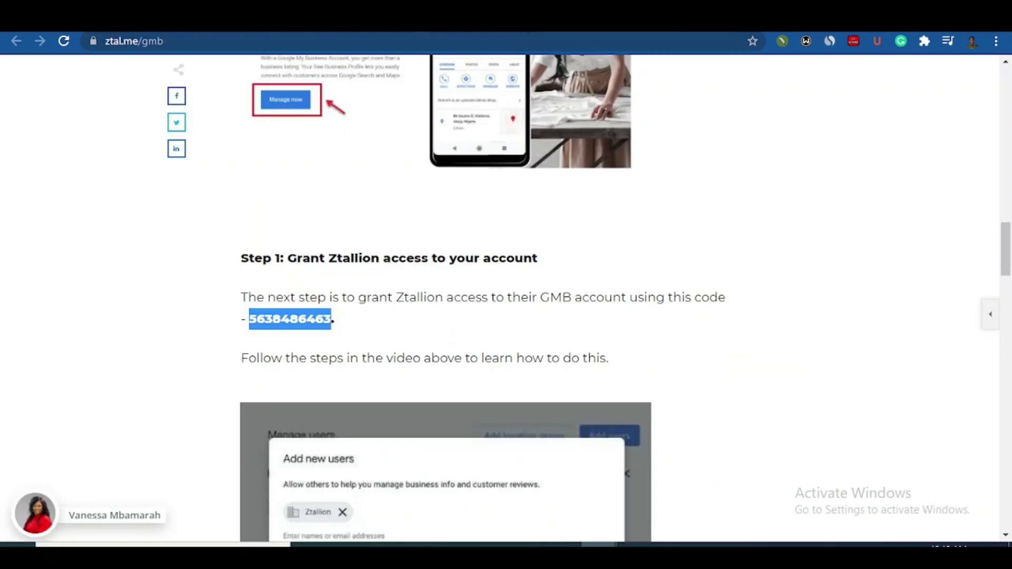
left_click(769, 353)
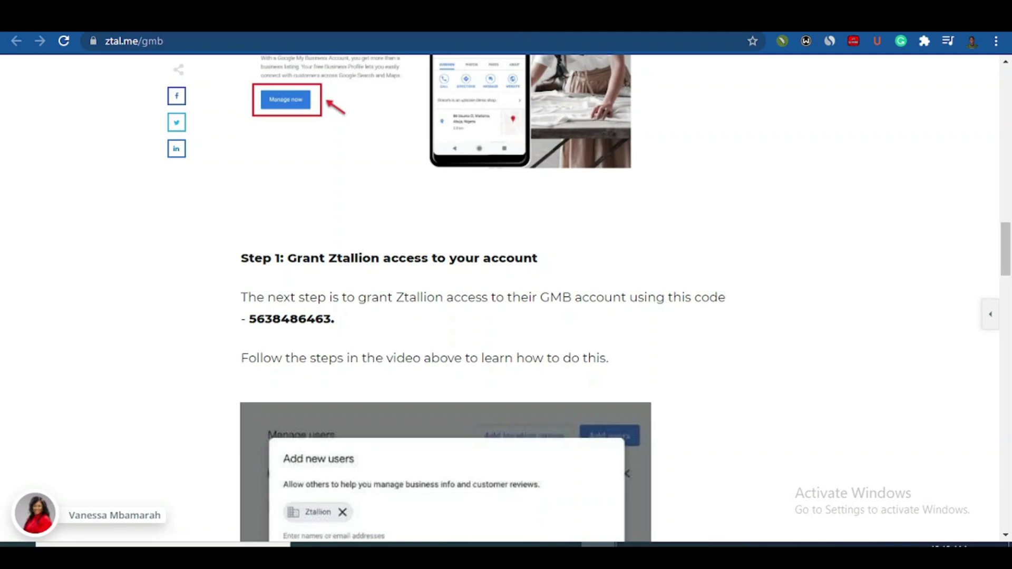
Step: Leave the ztal.me article, switch to the creator's YouTube channel, and view its header above the uploaded videos
key("ctrl+Tab")
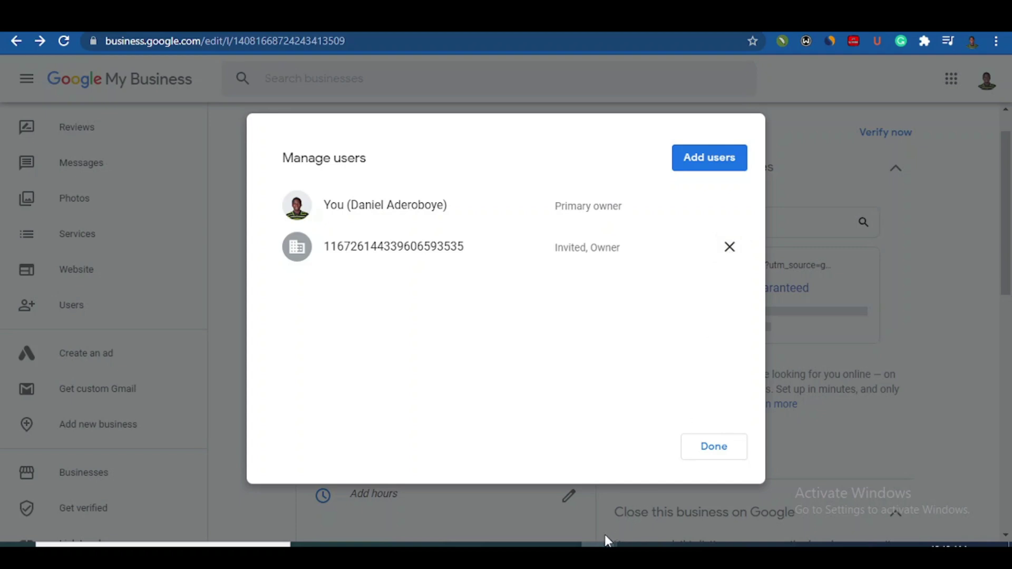
mouse_move(599, 543)
left_click(672, 517)
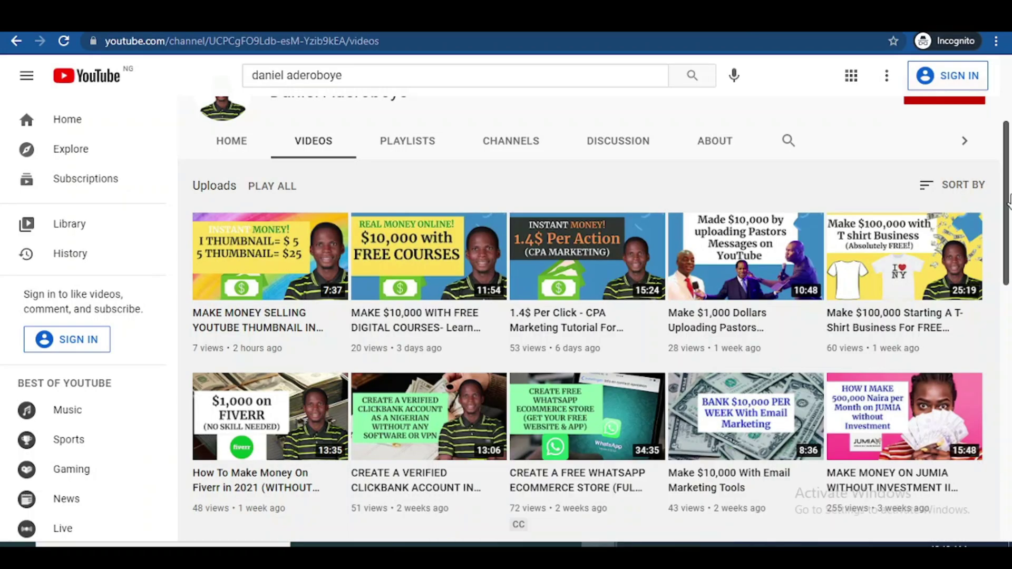
left_click_drag(1009, 187, 1010, 147)
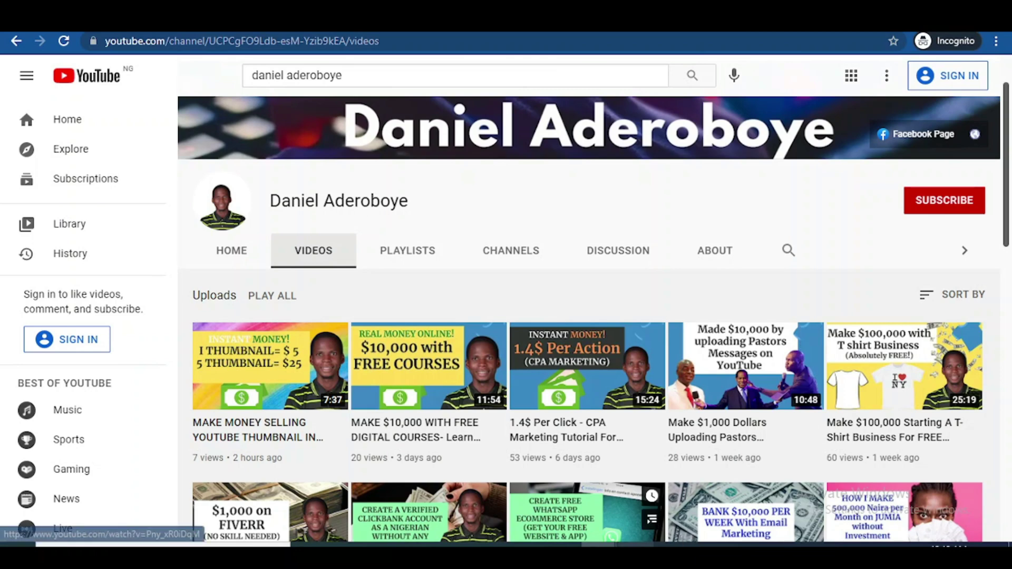
Step: Return to the Beltutor listing in Google My Business and close its Manage users dialog
mouse_move(598, 544)
left_click(554, 509)
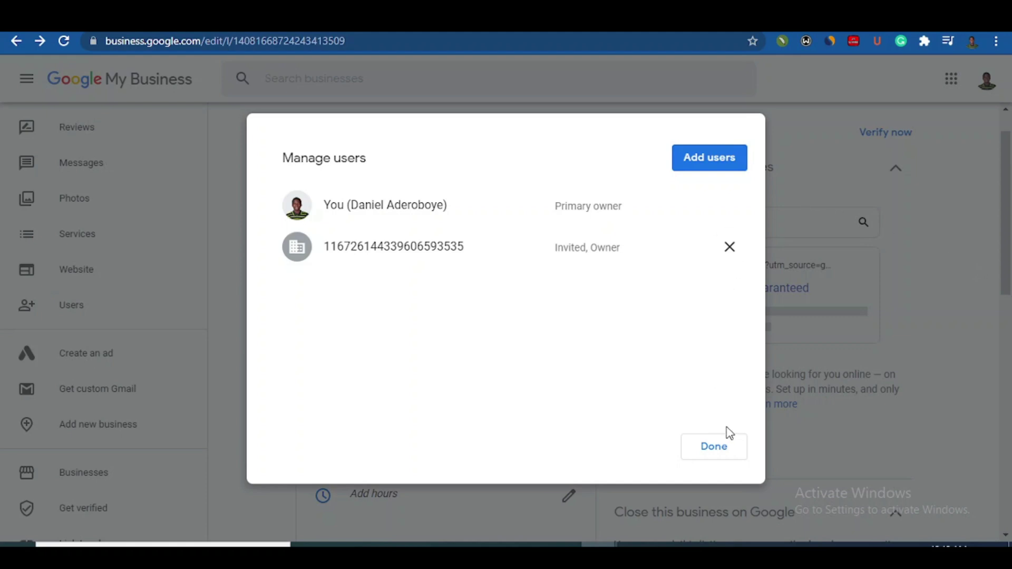
left_click(720, 446)
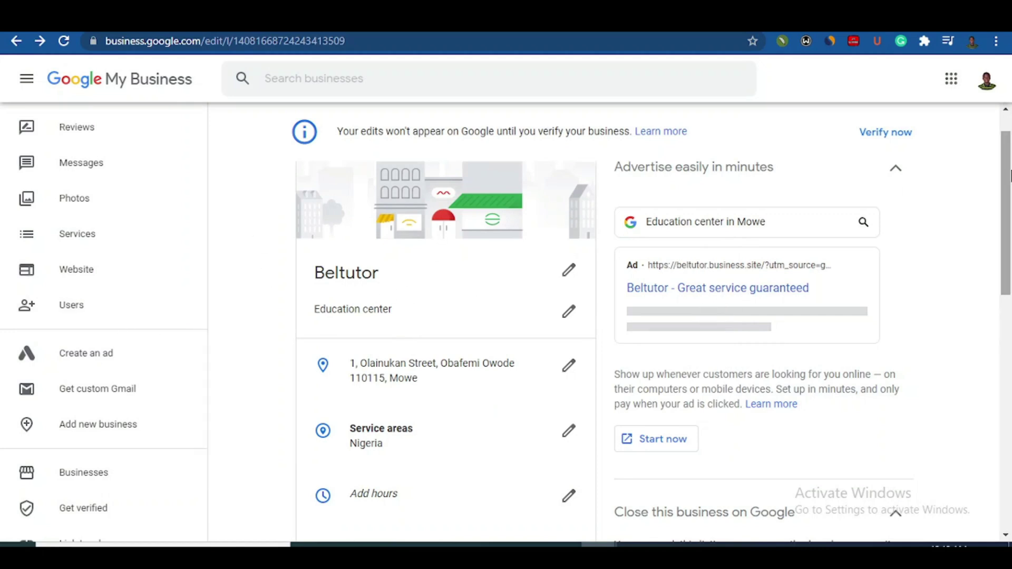
left_click(1006, 108)
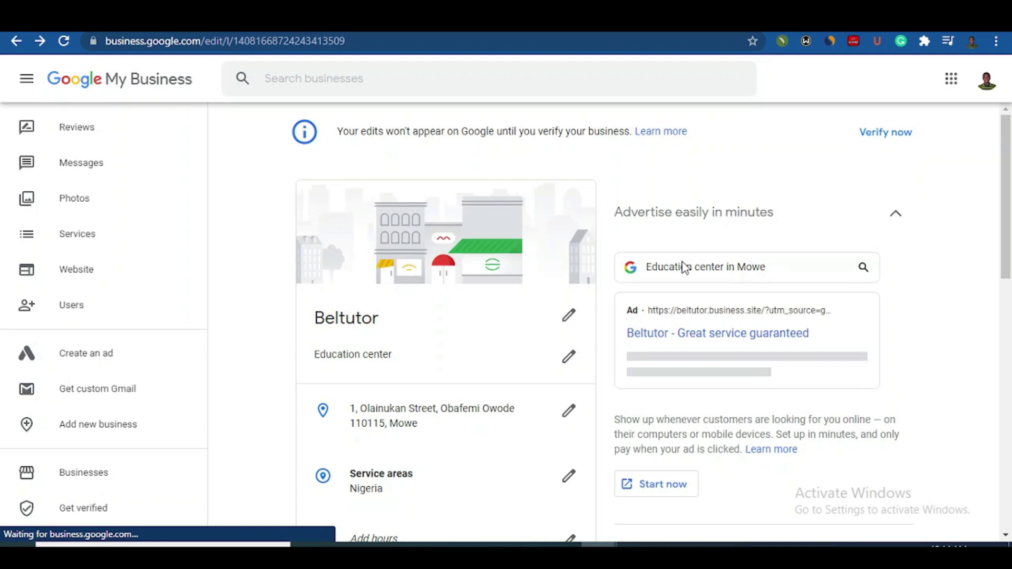
Step: Switch to the creator's YouTube channel, look through its uploaded videos down to the older business tutorials, and return to the channel header
mouse_move(599, 545)
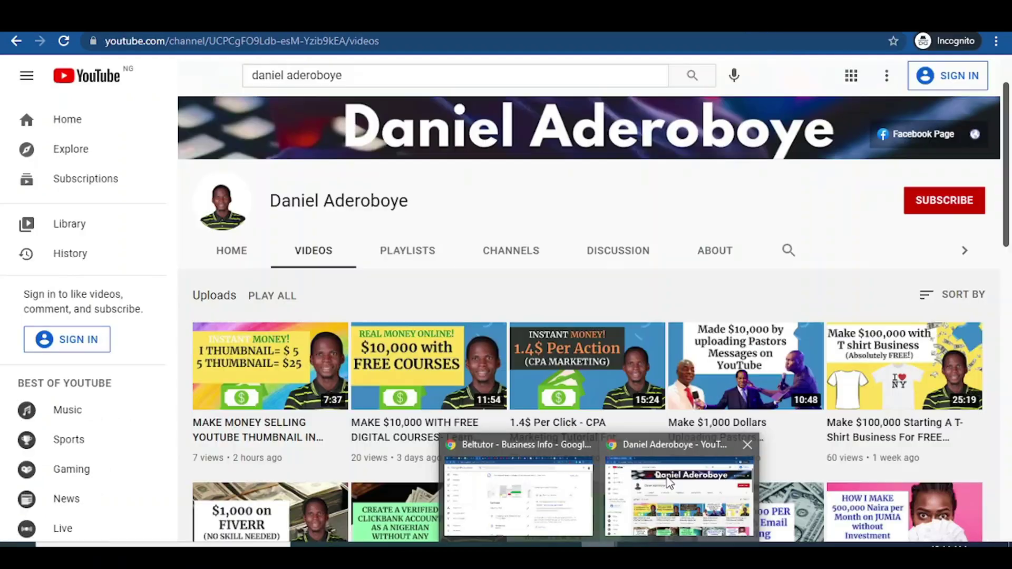
left_click(678, 485)
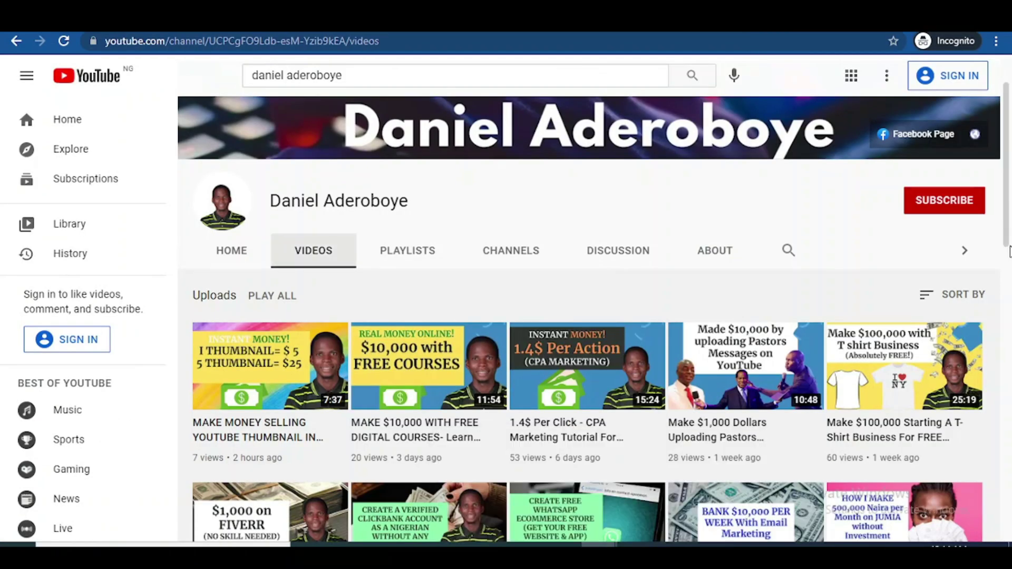
scroll(1010, 282, "down", 1)
scroll(1010, 282, "down", 10)
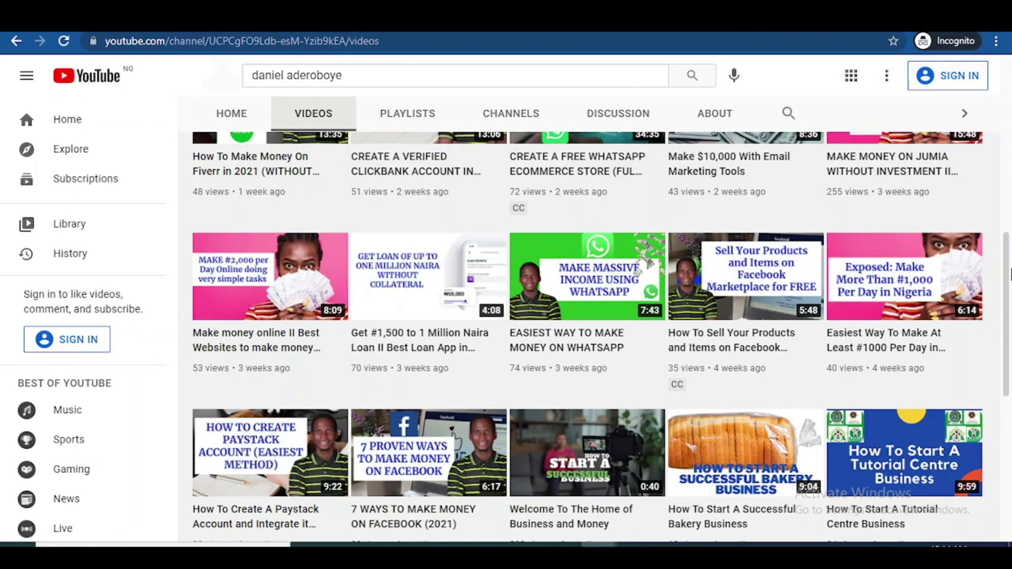
scroll(1011, 285, "down", 1)
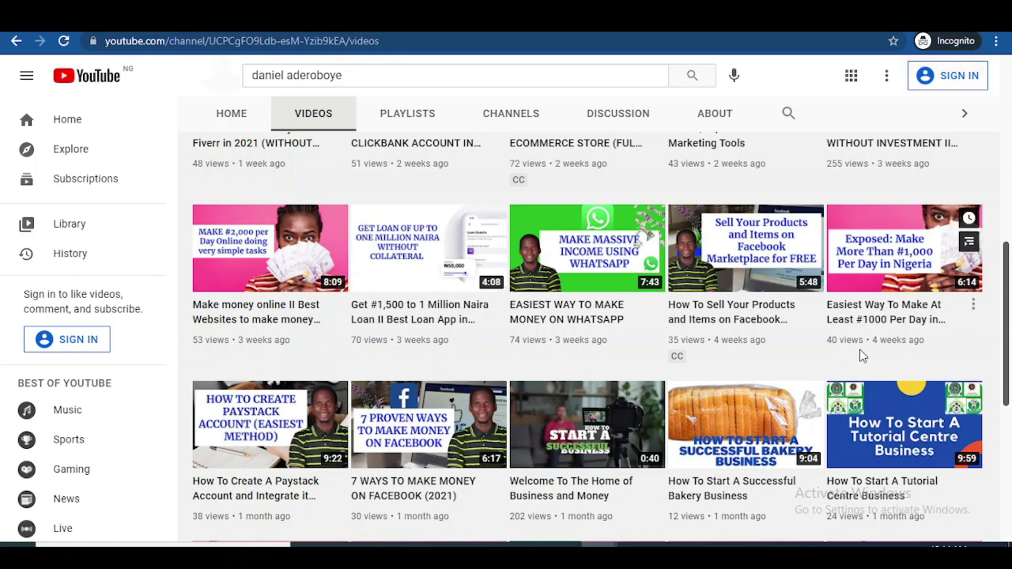
scroll(1010, 329, "up", 1)
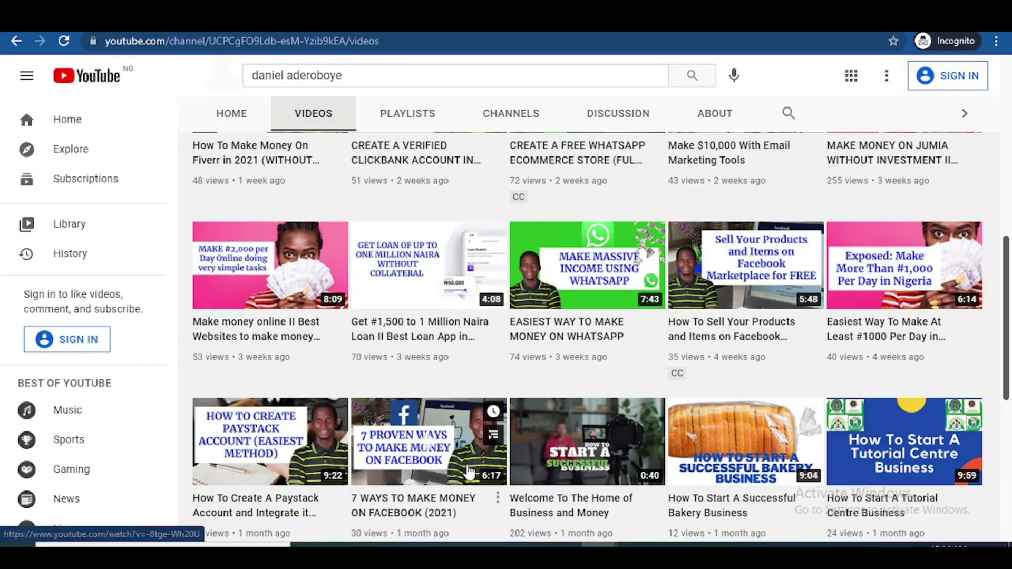
left_click_drag(1010, 369, 1010, 251)
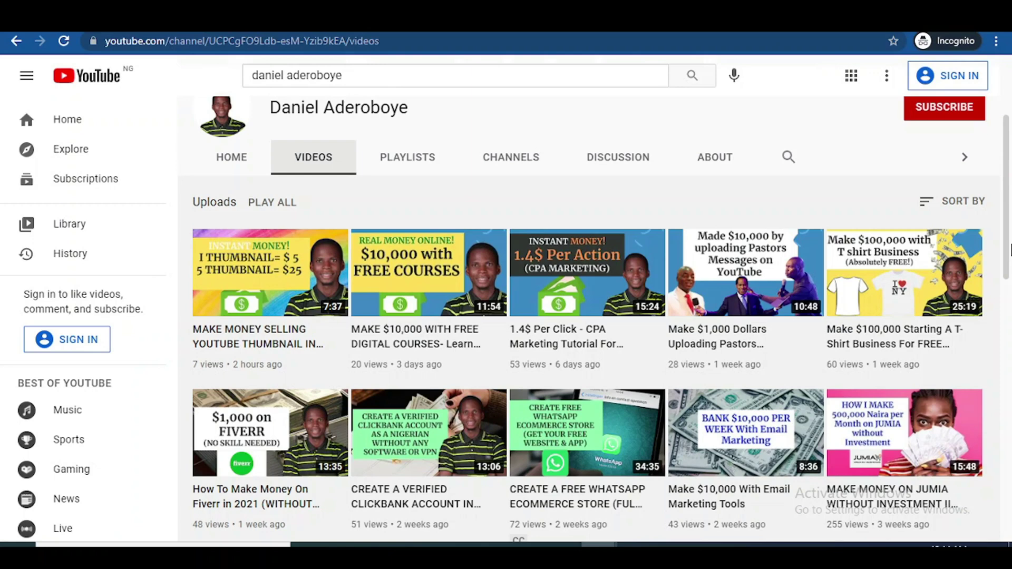
left_click_drag(1010, 251, 1010, 184)
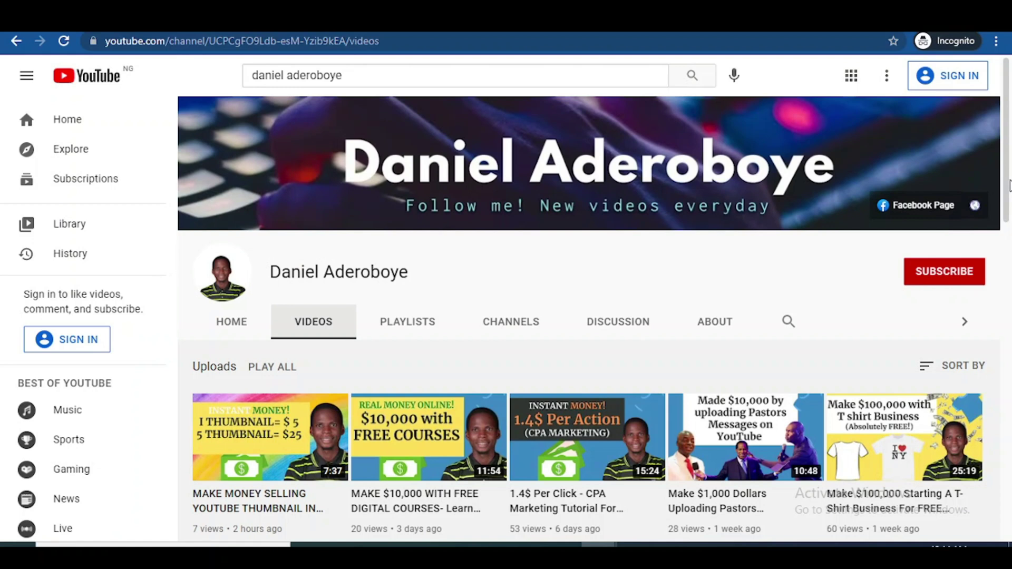
scroll(1009, 185, "down", 1)
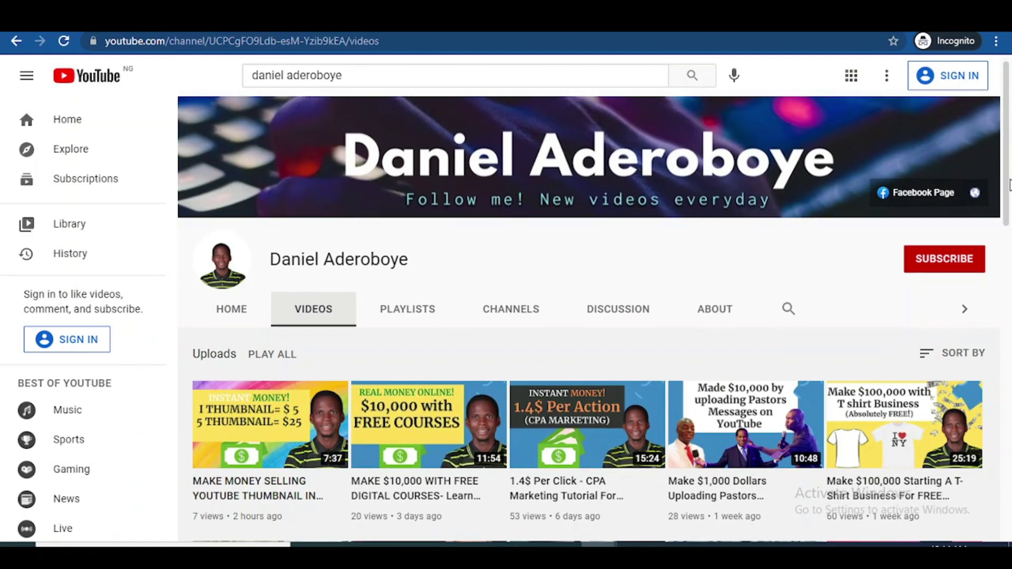